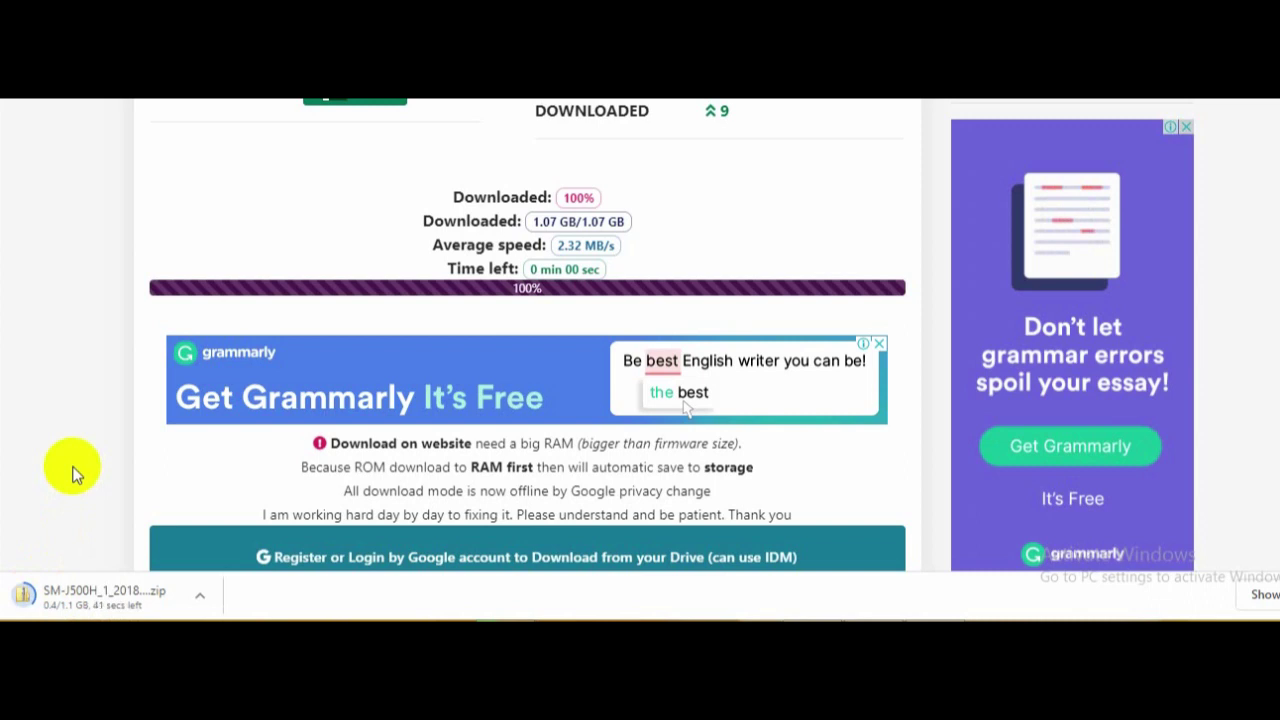
right_click(70, 337)
left_click(55, 308)
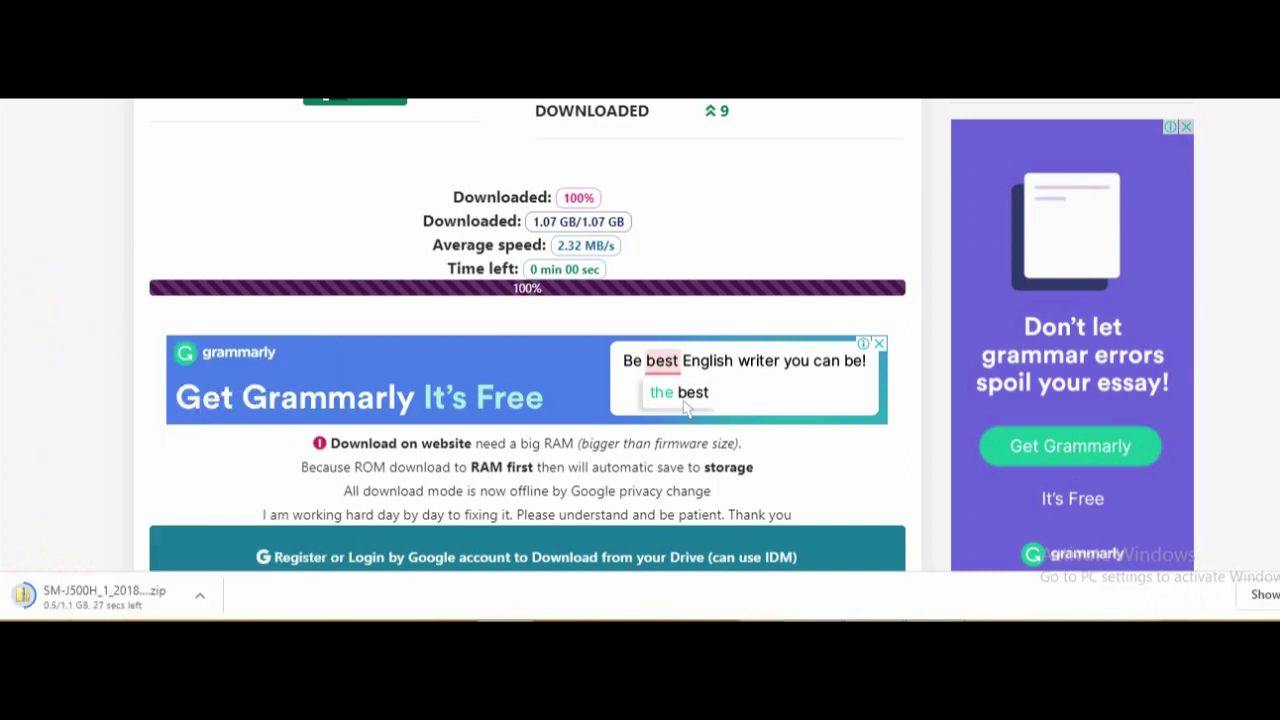
left_click(1159, 618)
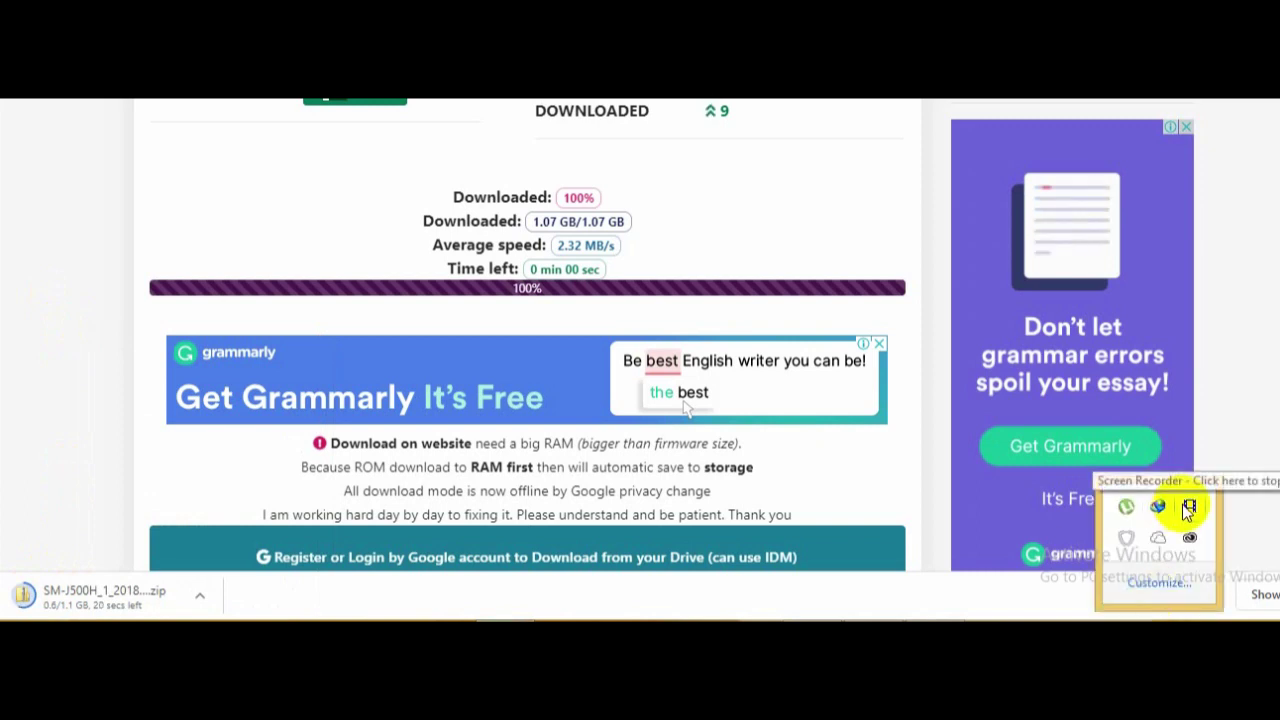
left_click(876, 538)
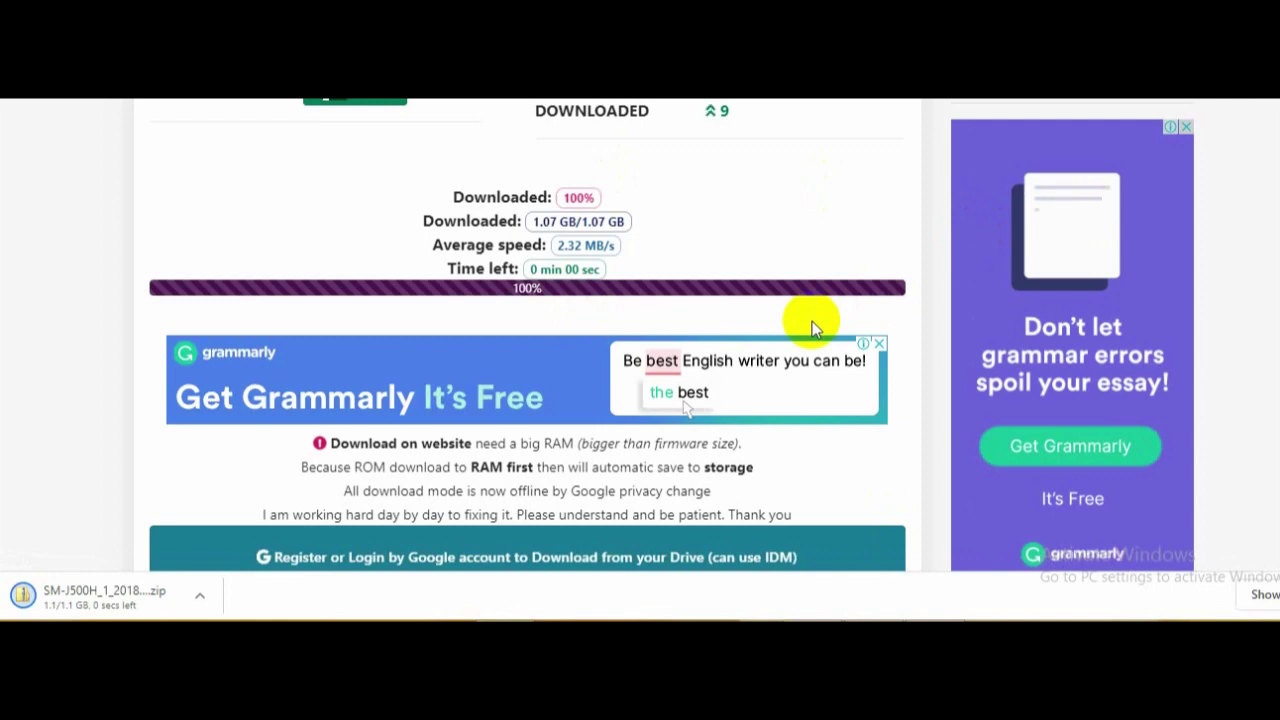
left_click(200, 596)
left_click(246, 530)
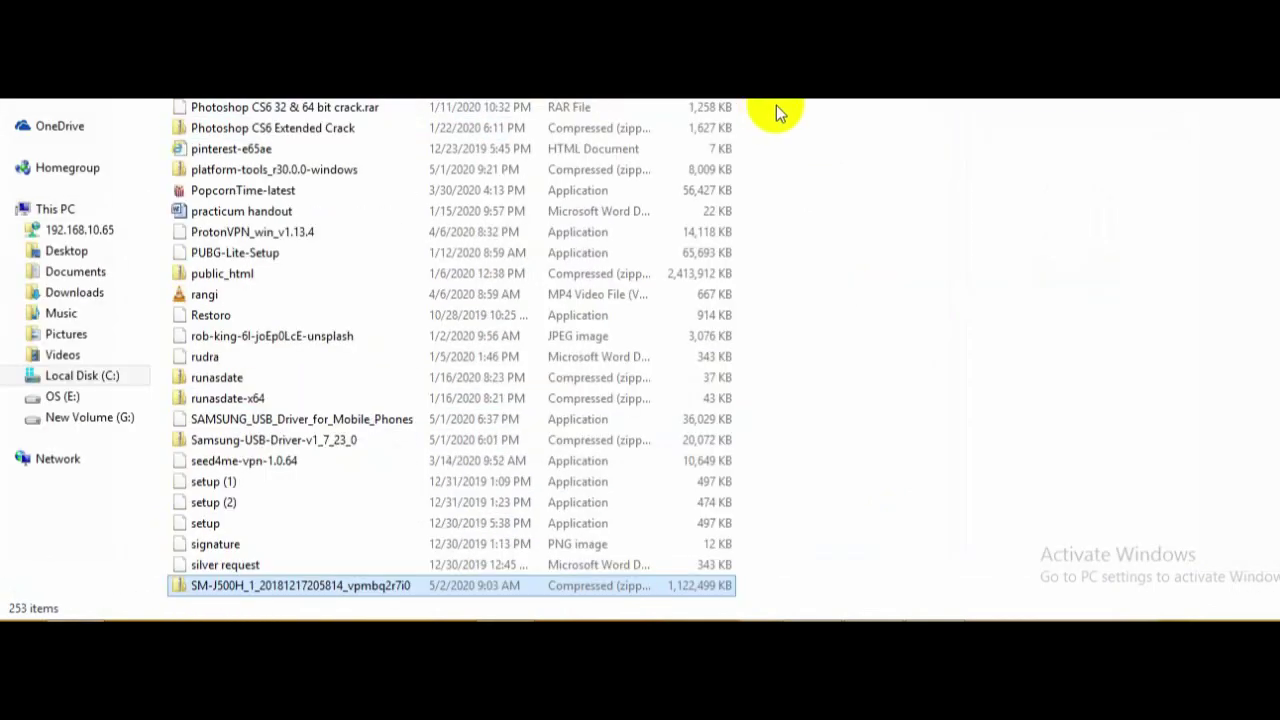
right_click(300, 585)
mouse_move(505, 300)
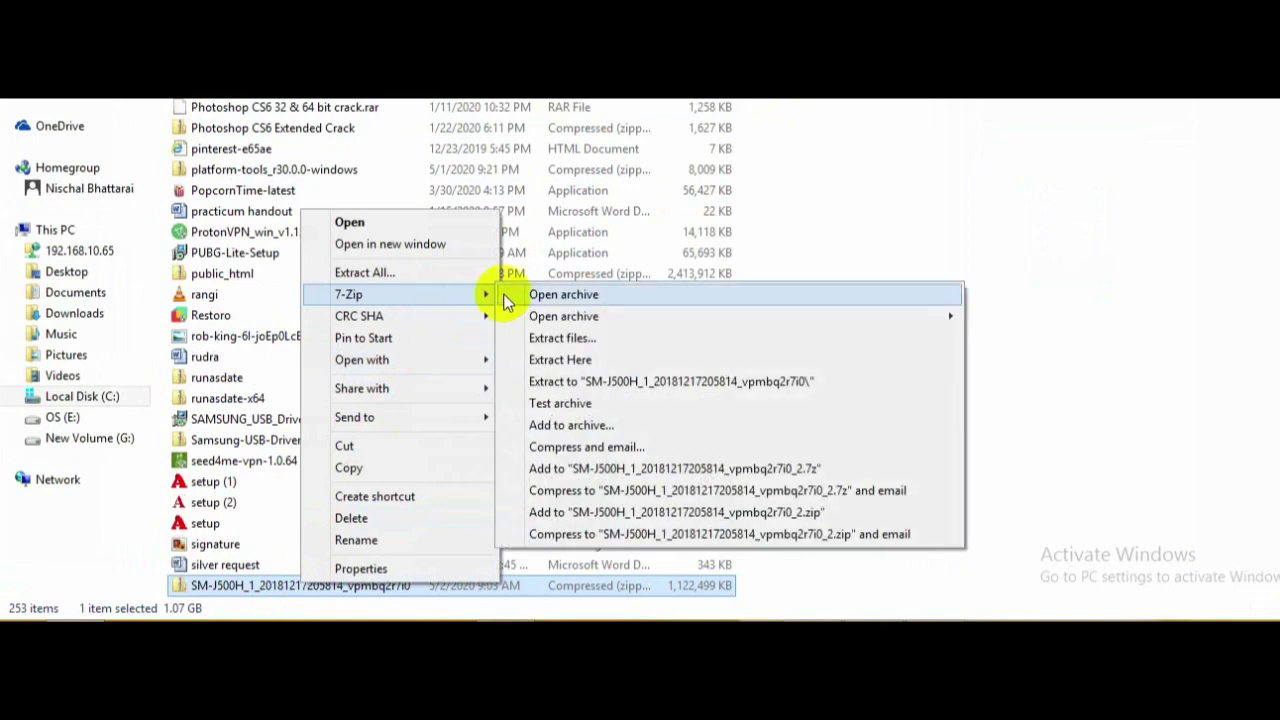
left_click(568, 339)
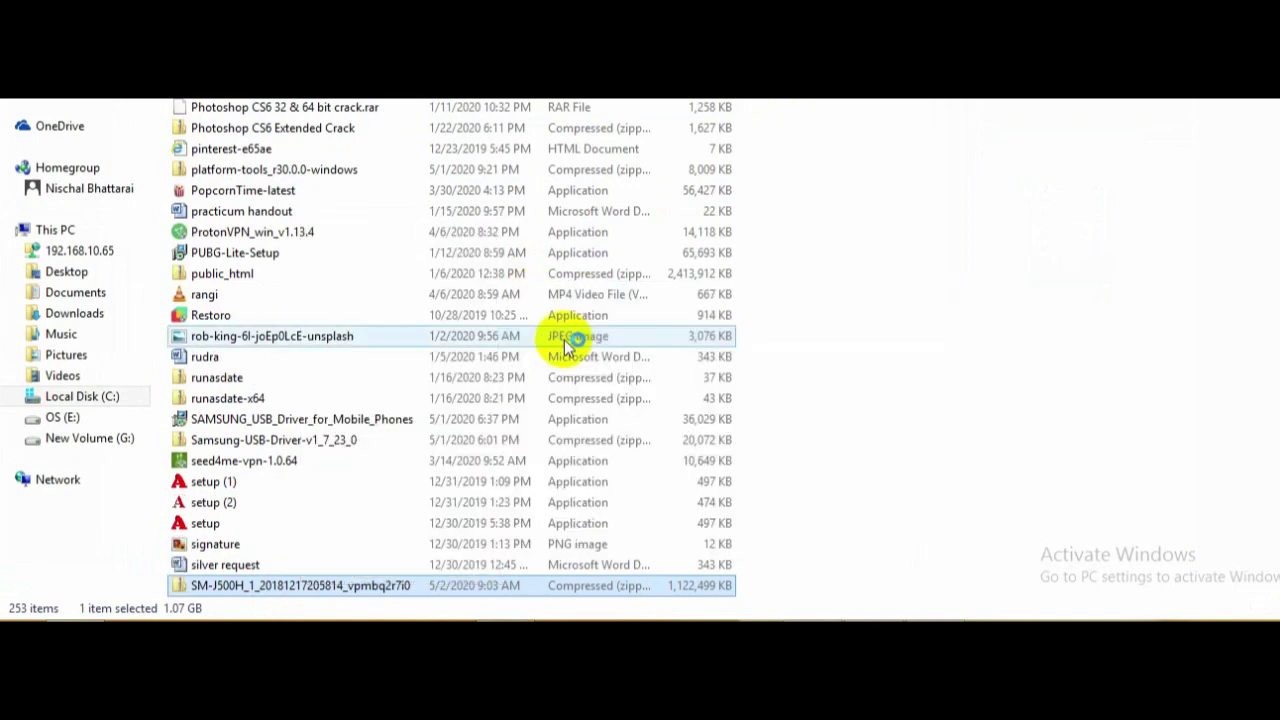
left_click(666, 400)
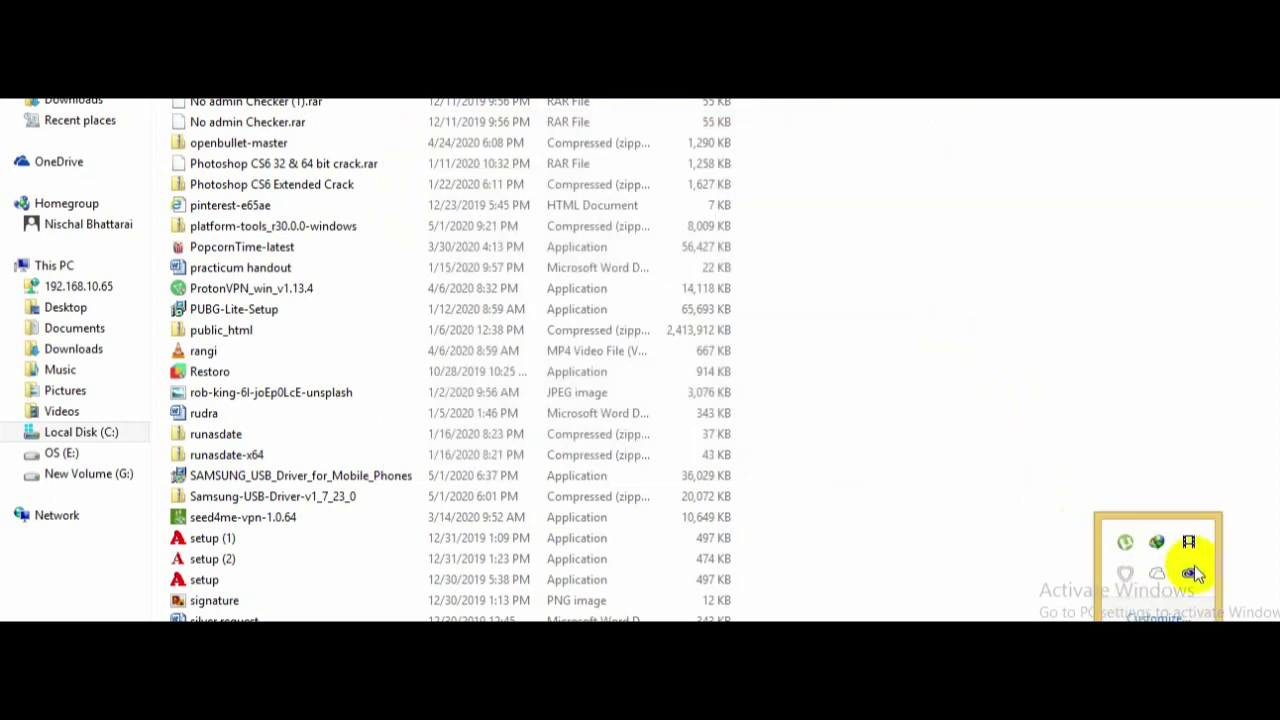
scroll(500, 148, "up", 15)
left_click(492, 220)
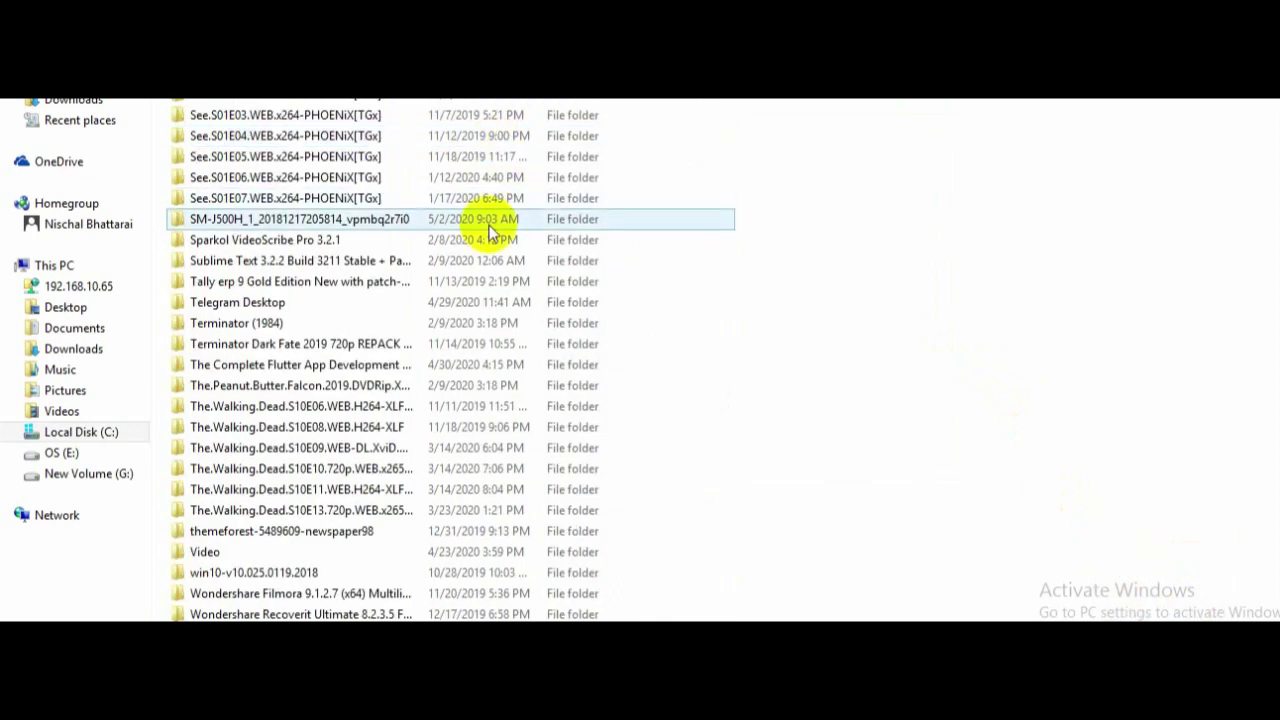
double_click(374, 221)
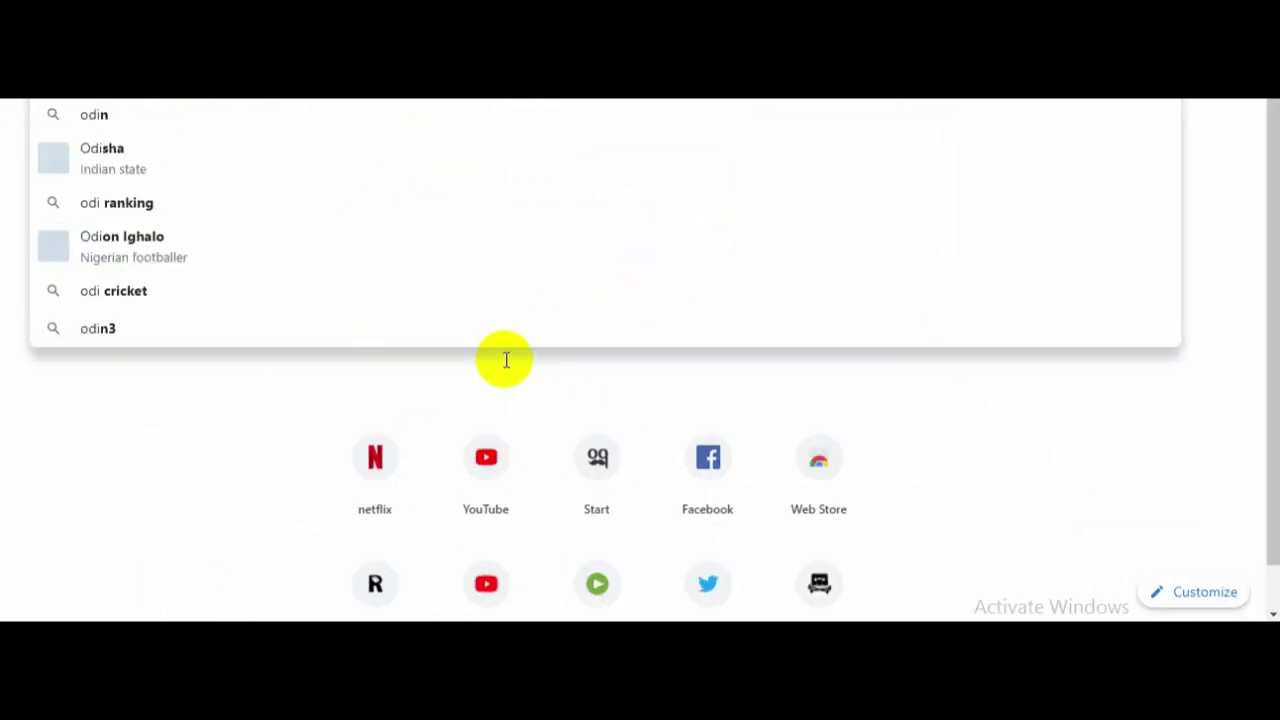
- Search the web for odin3 and open the LO4D Odin3 download result
type("3")
key("Return")
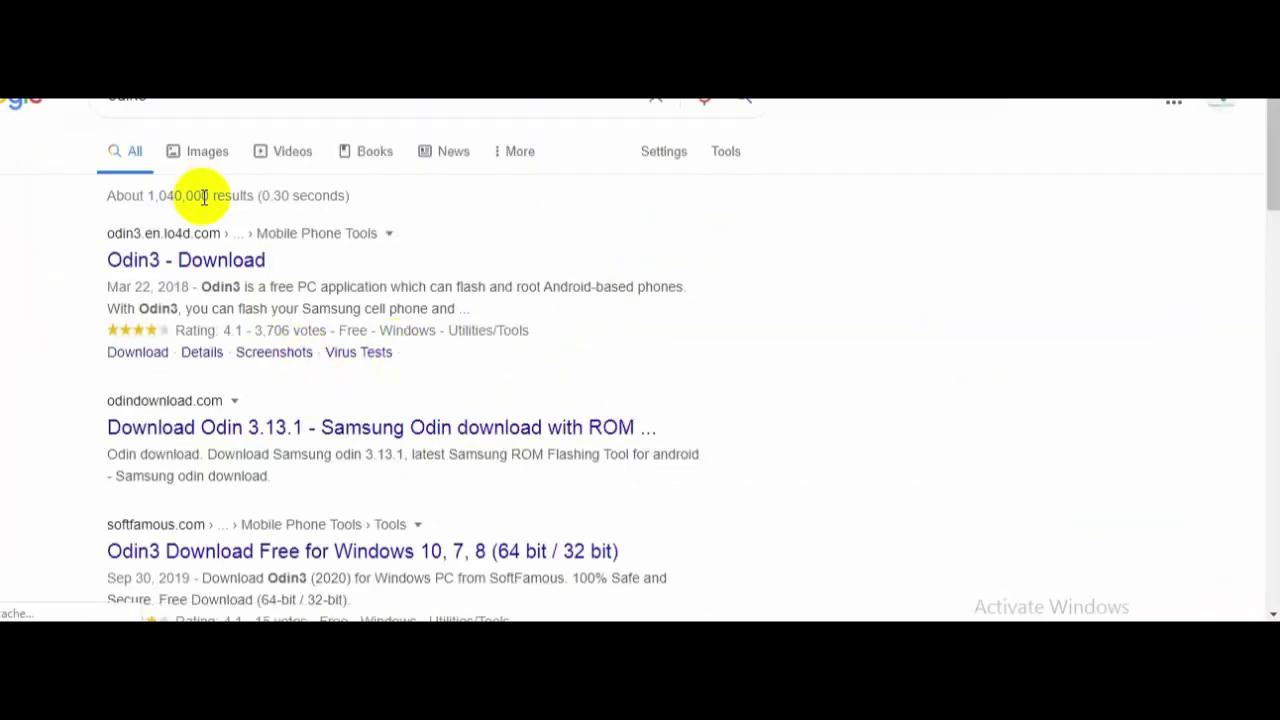
left_click(221, 270)
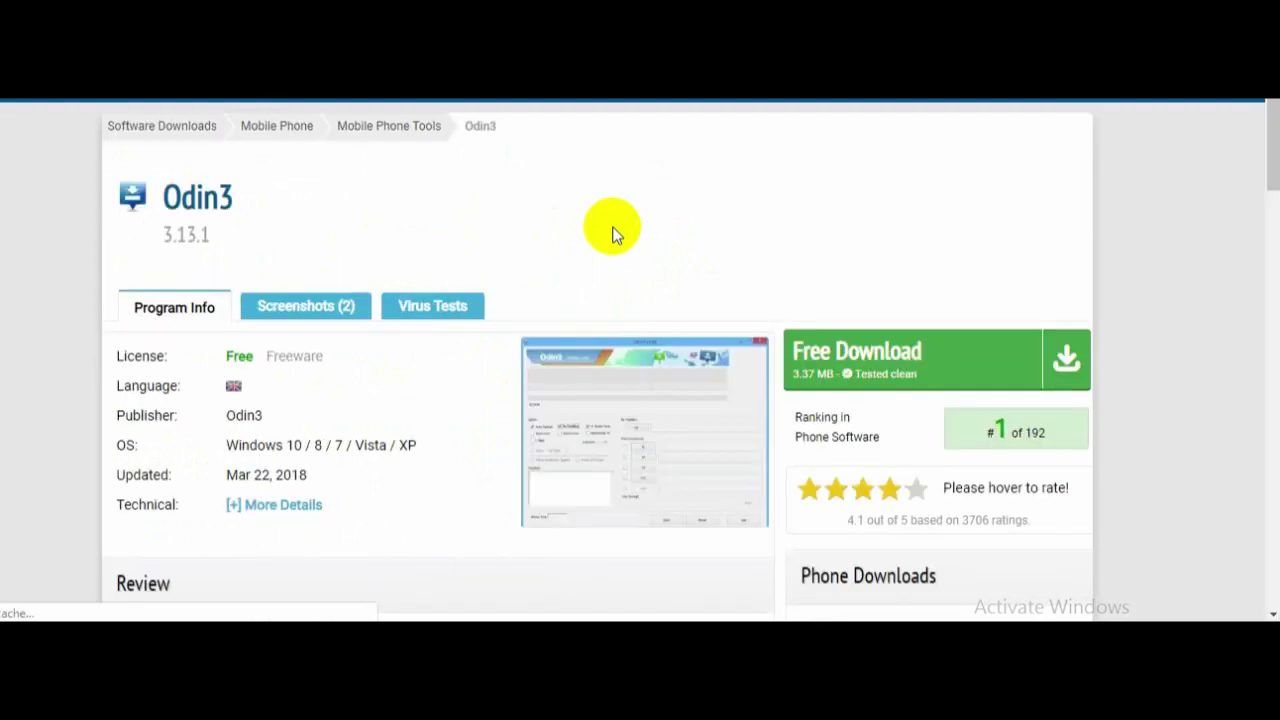
- Download Odin3_v3.13.1.zip from the LO4D.com UK mirror through the download manager and minimize its completion window
scroll(690, 317, "down", 4)
scroll(686, 314, "up", 4)
left_click(909, 386)
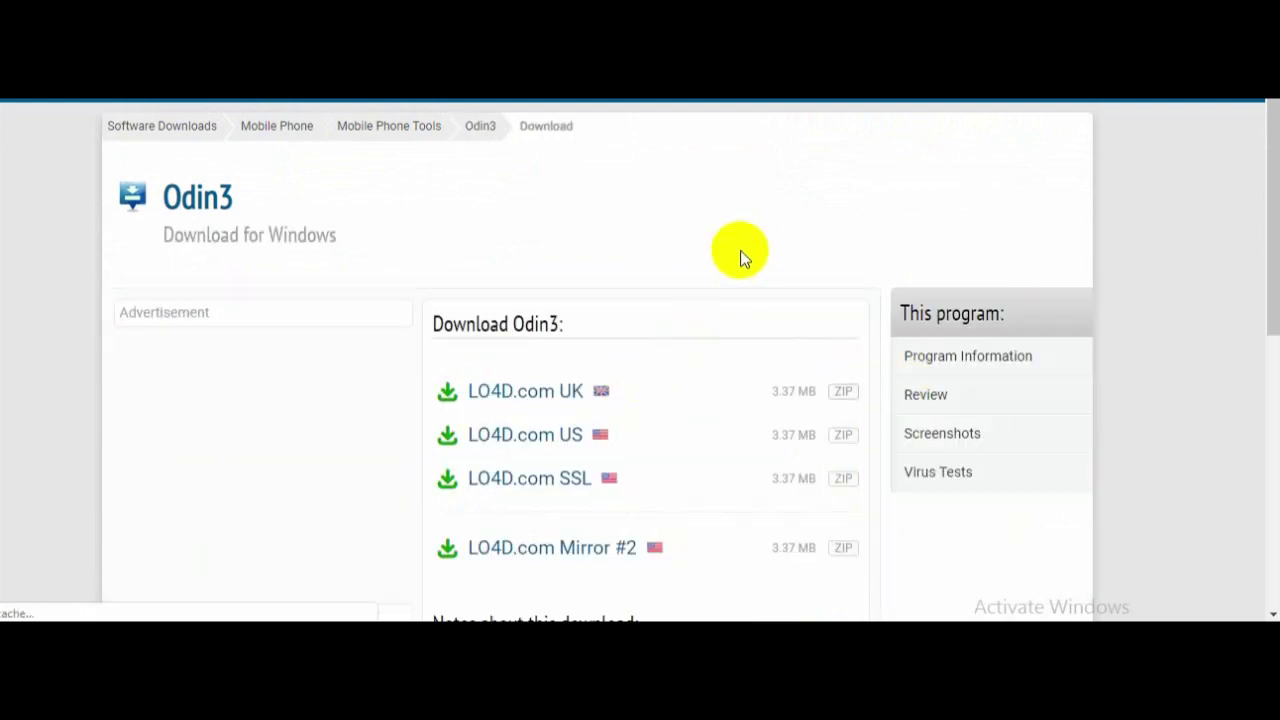
scroll(741, 256, "down", 4)
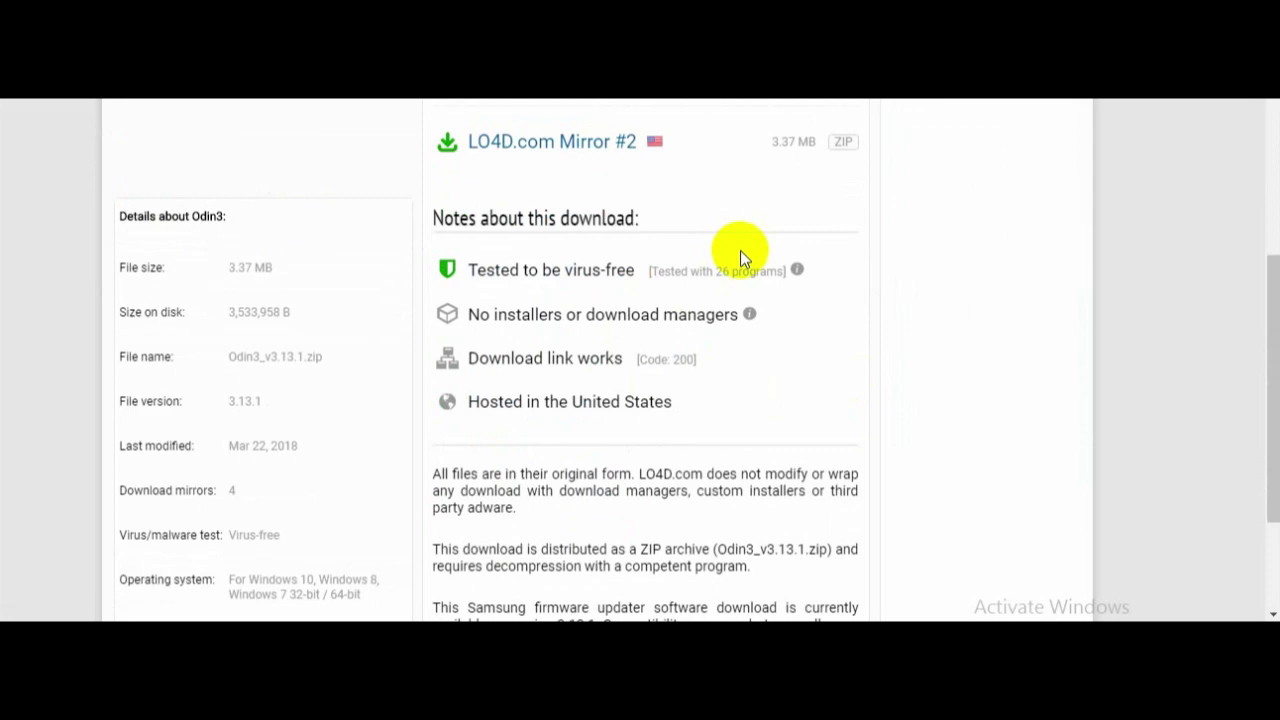
scroll(740, 257, "down", 2)
scroll(740, 250, "up", 6)
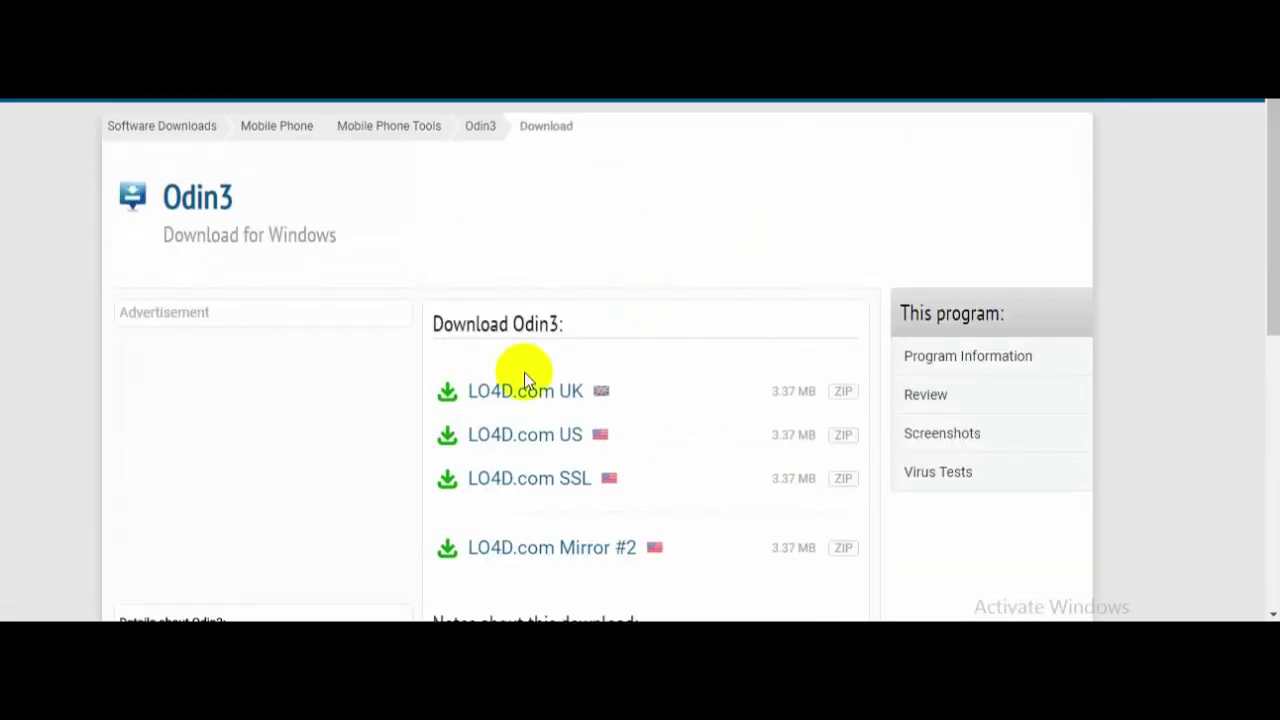
left_click(510, 398)
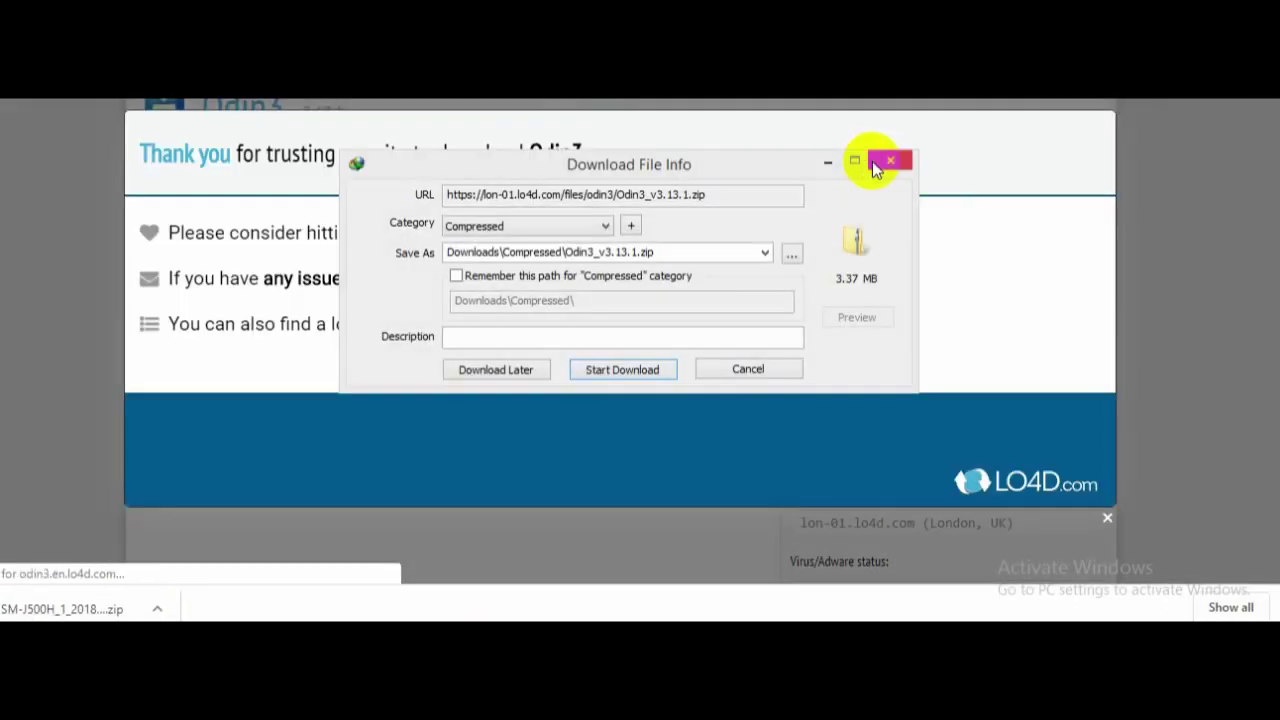
left_click(633, 371)
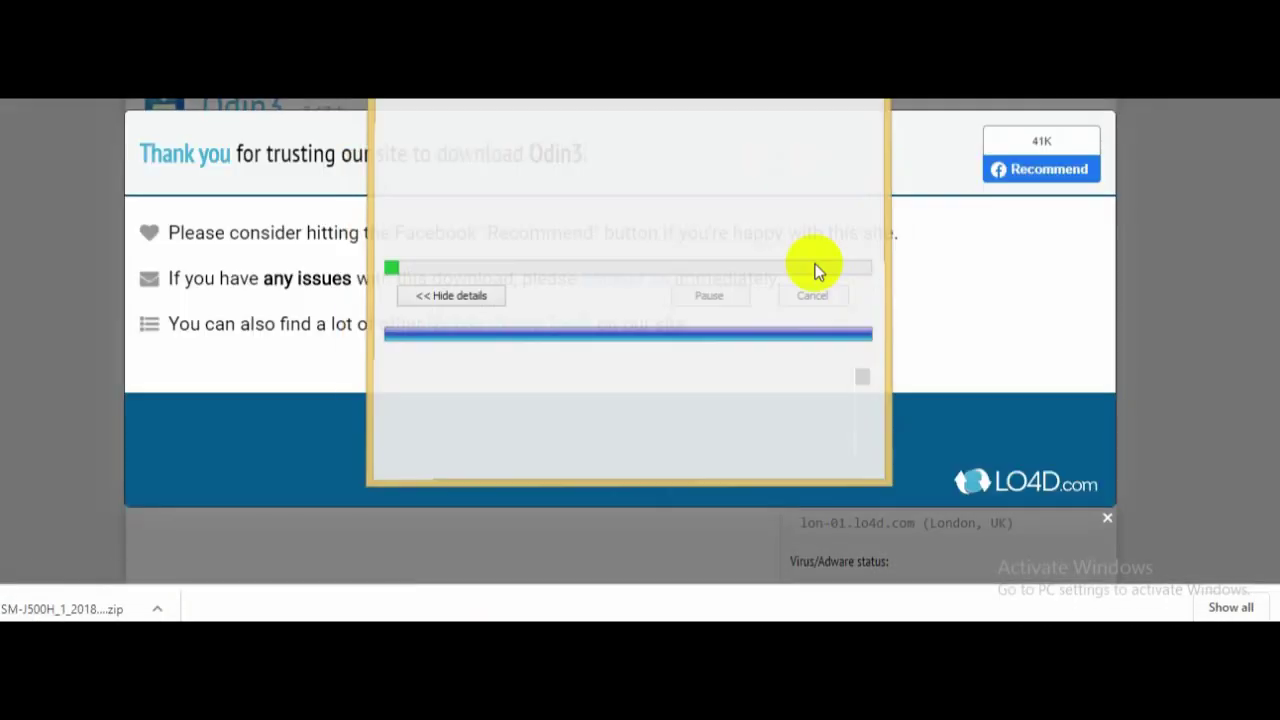
left_click(846, 205)
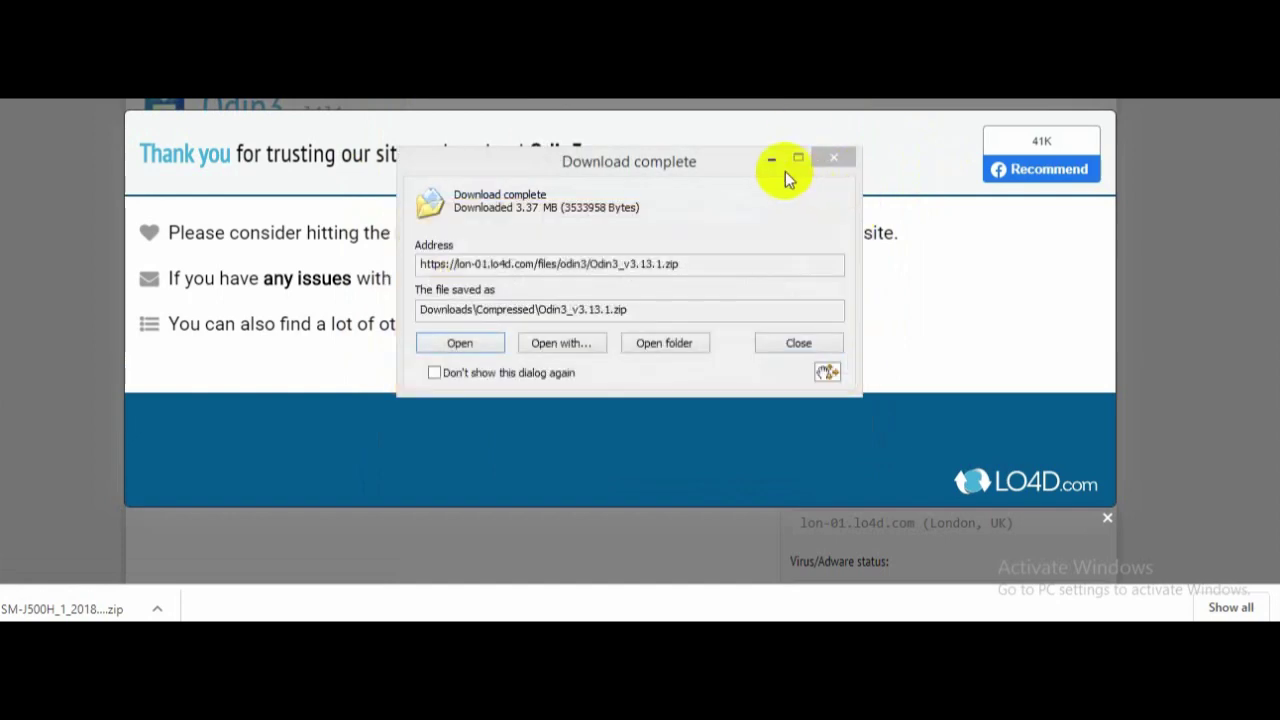
left_click(770, 158)
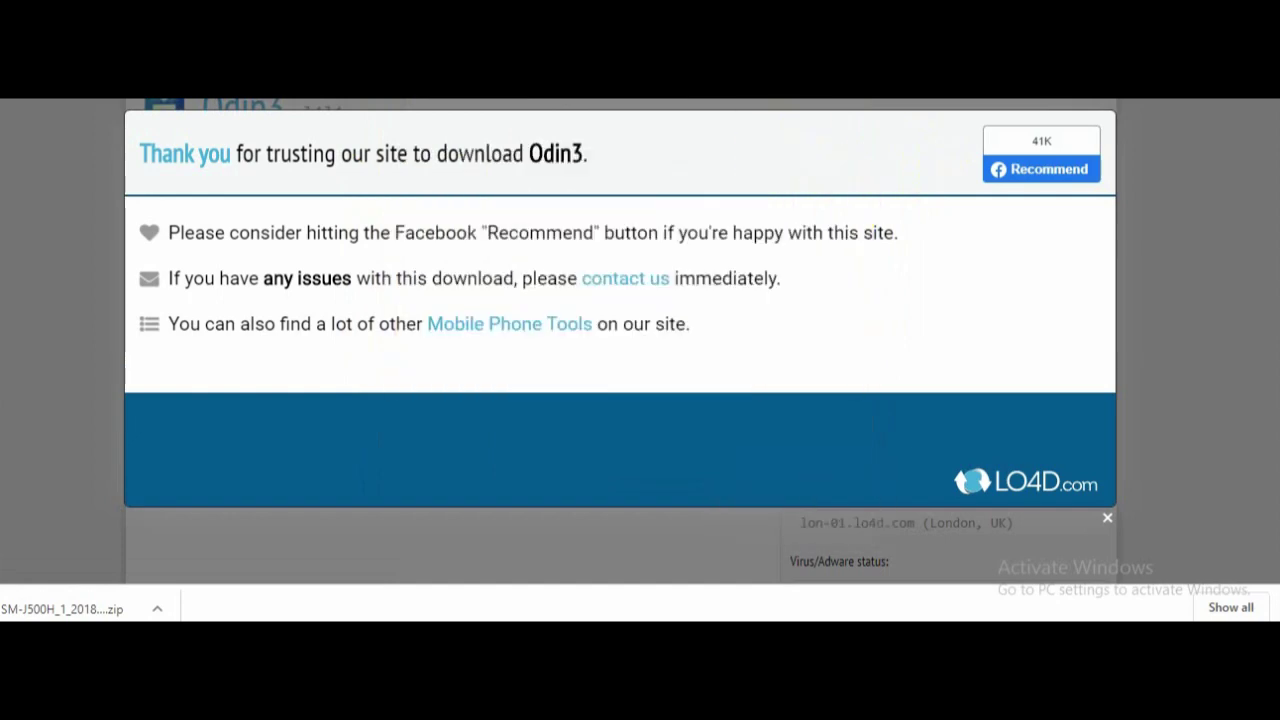
- Close the Odin3 download page and open the folder containing the downloaded Odin3_v3.13.1 zip
key("ctrl+w")
mouse_move(884, 618)
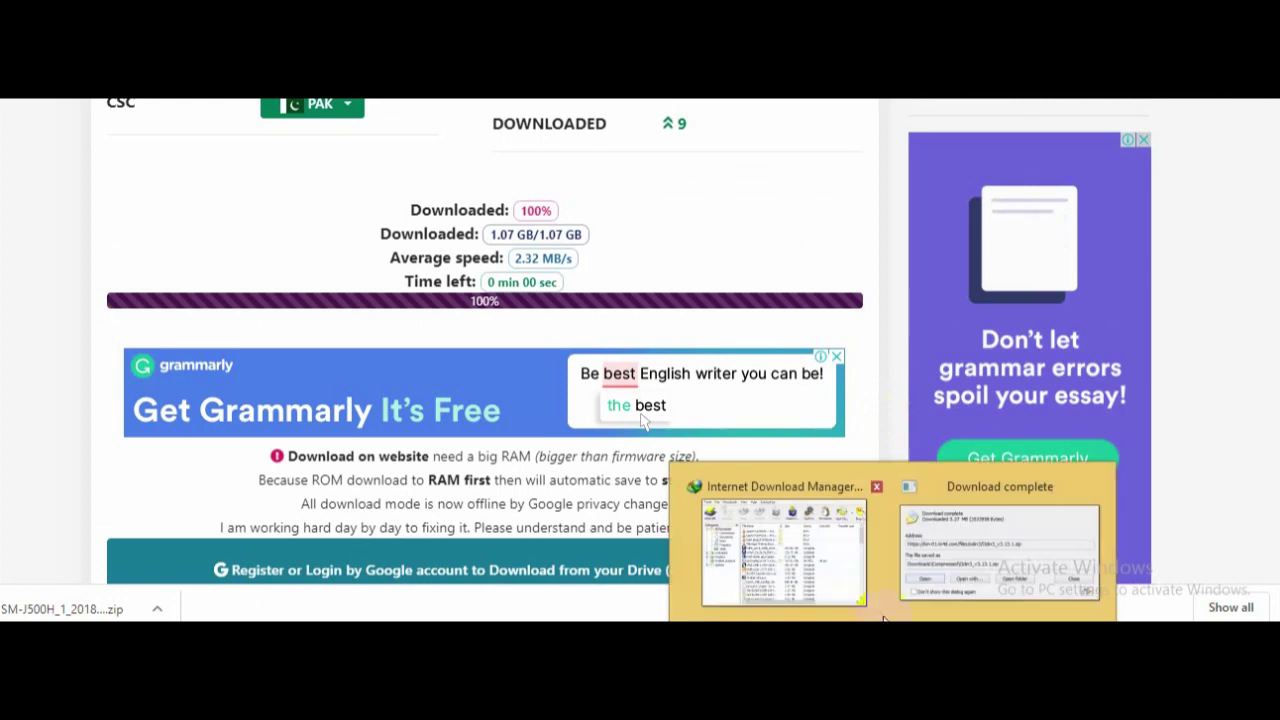
left_click(972, 527)
left_click(680, 345)
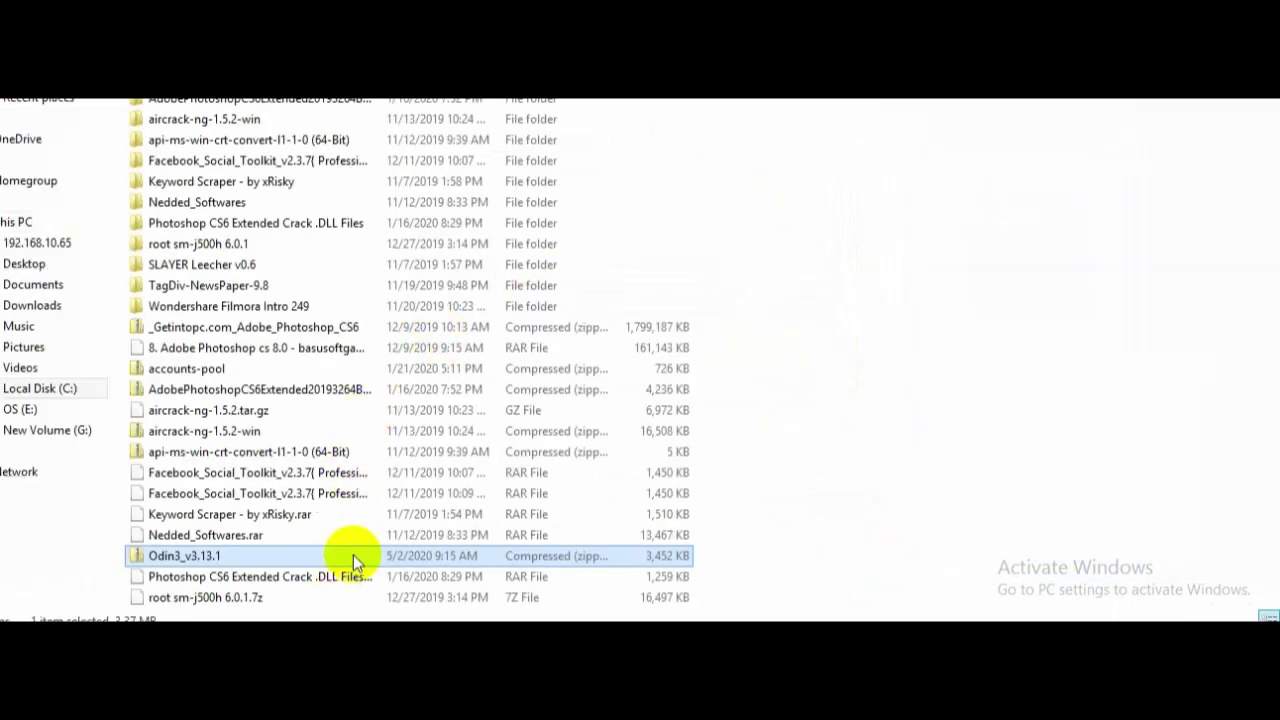
- Extract the Odin3_v3.13.1 zip with 7-Zip into an Odin3_v3.13.1 subfolder of the Compressed folder
right_click(356, 552)
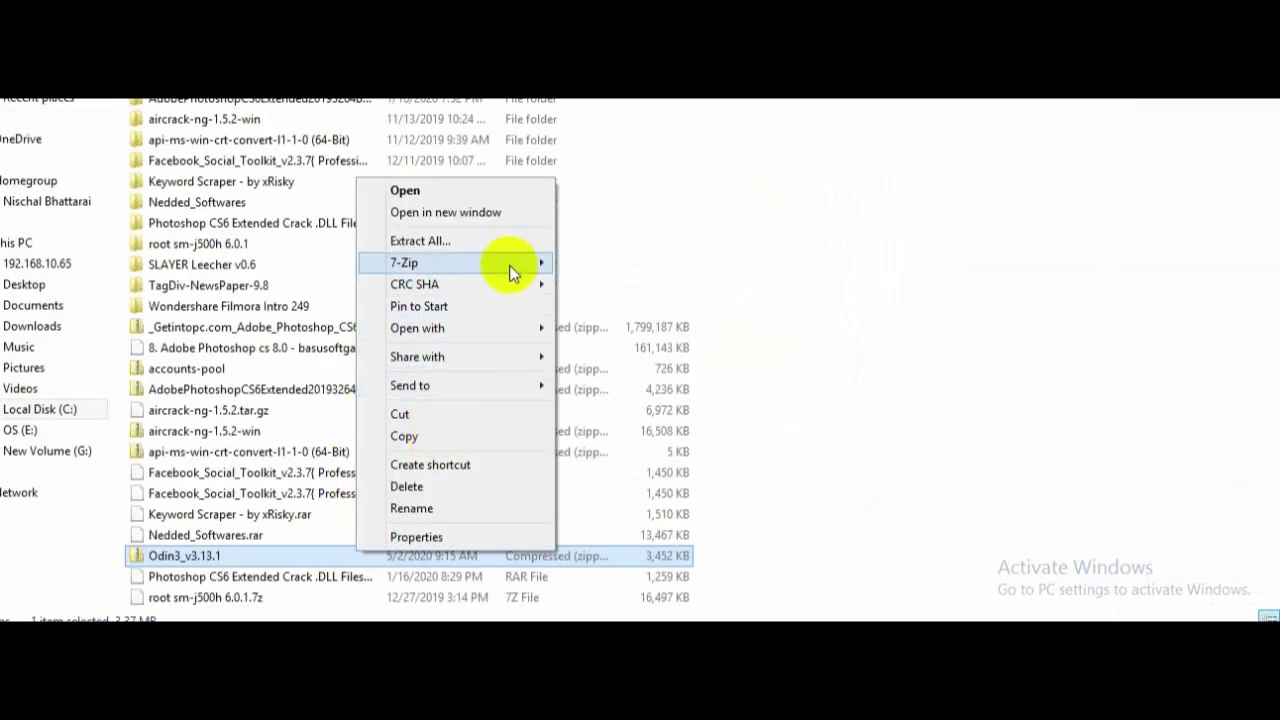
mouse_move(509, 265)
left_click(651, 326)
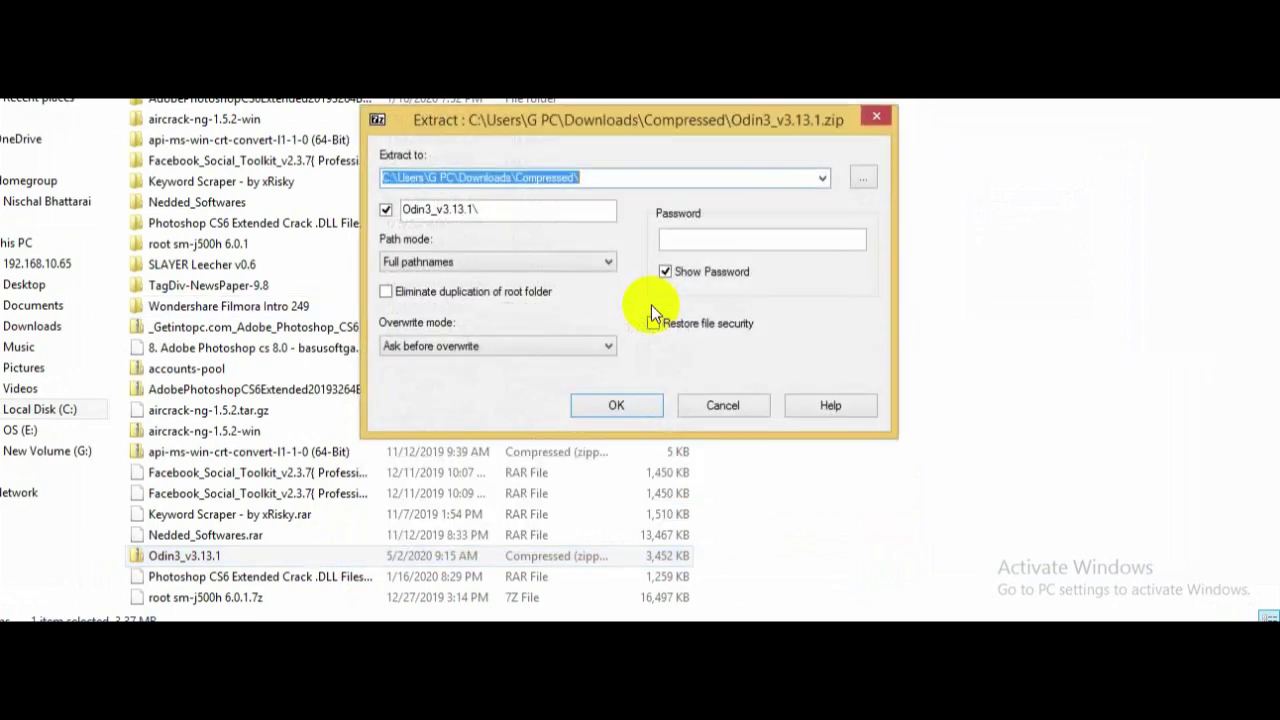
left_click(647, 406)
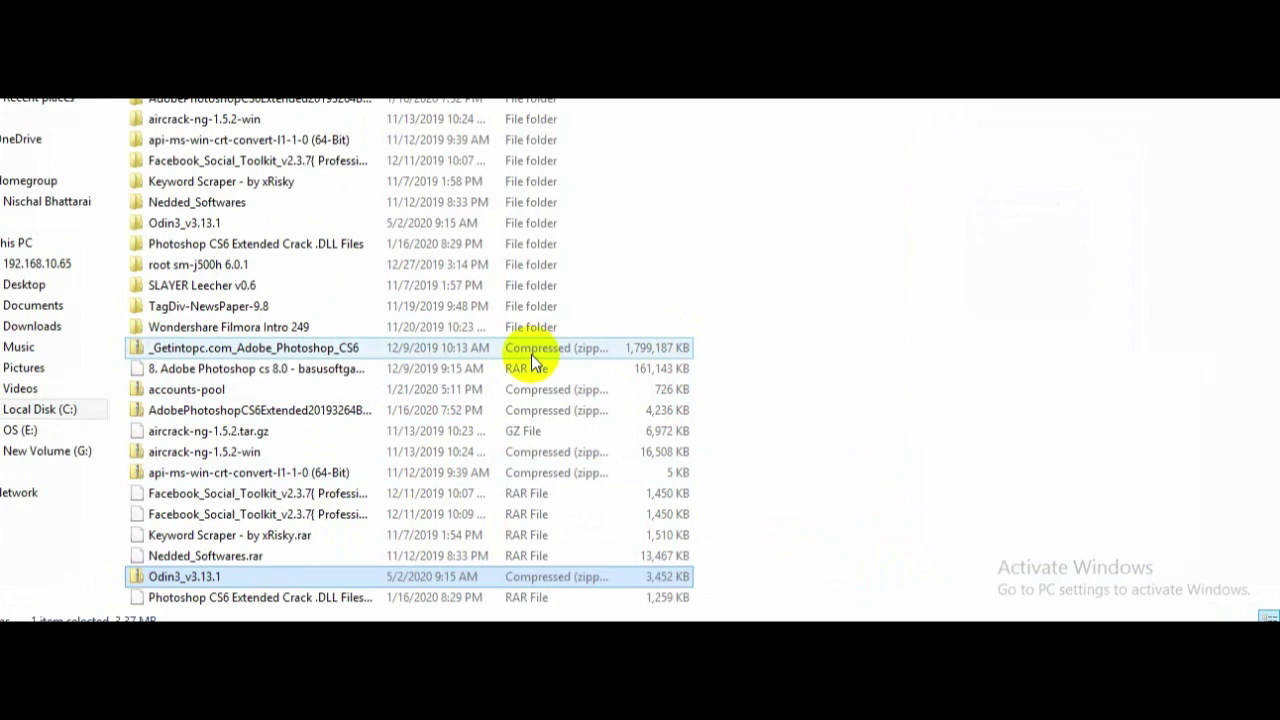
left_click(885, 249)
- Launch Odin3 v3.13.1 from the extracted Odin3_v3.13.1 folder and accept the binary version notice
left_click(352, 226)
double_click(352, 226)
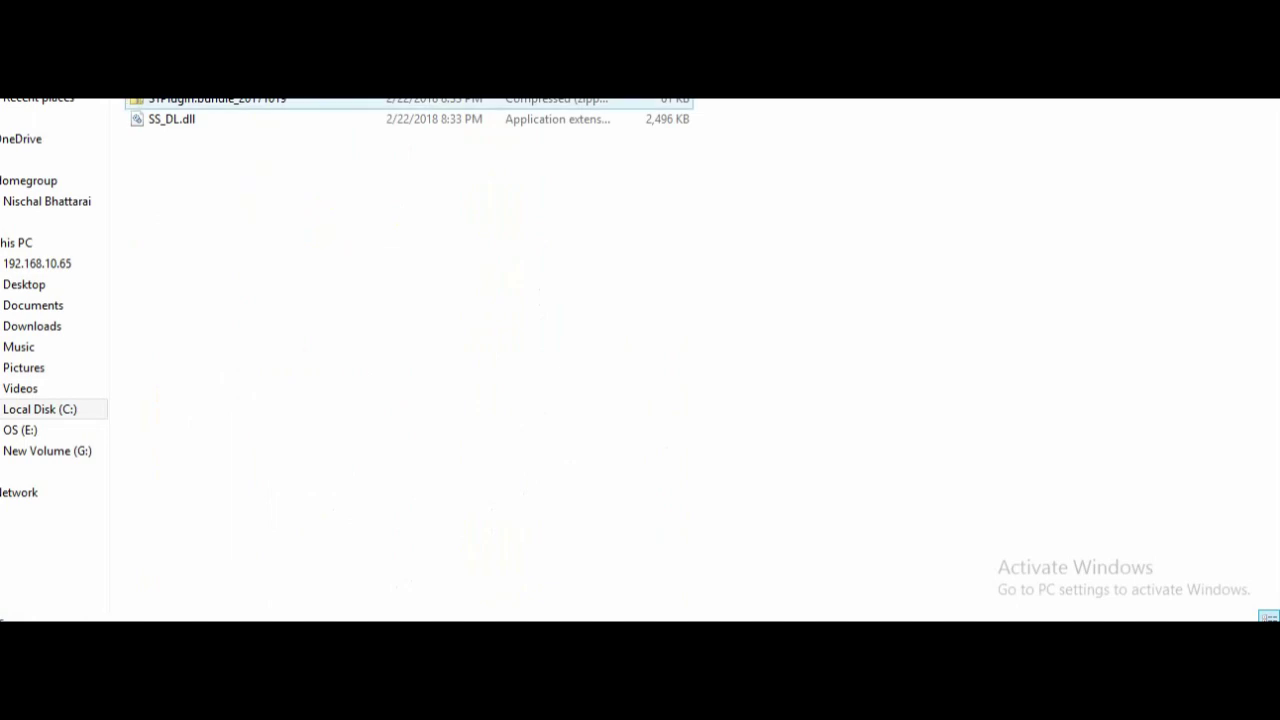
double_click(213, 140)
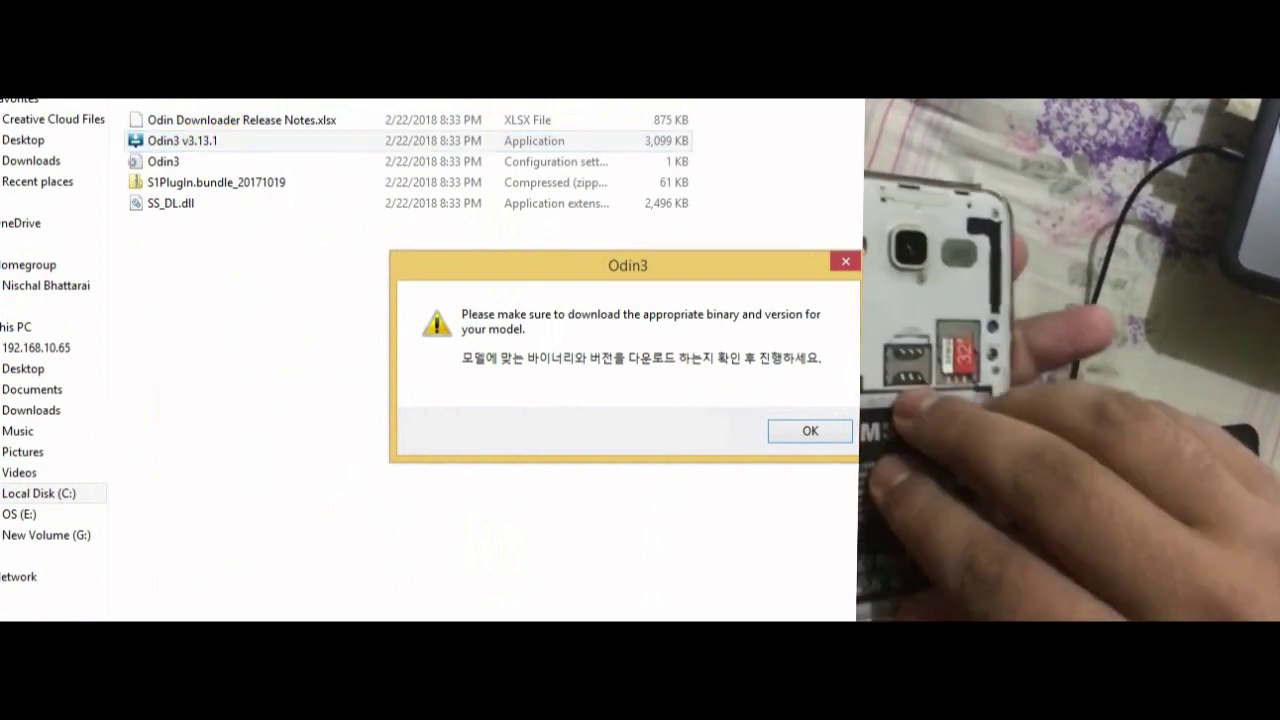
left_click(808, 430)
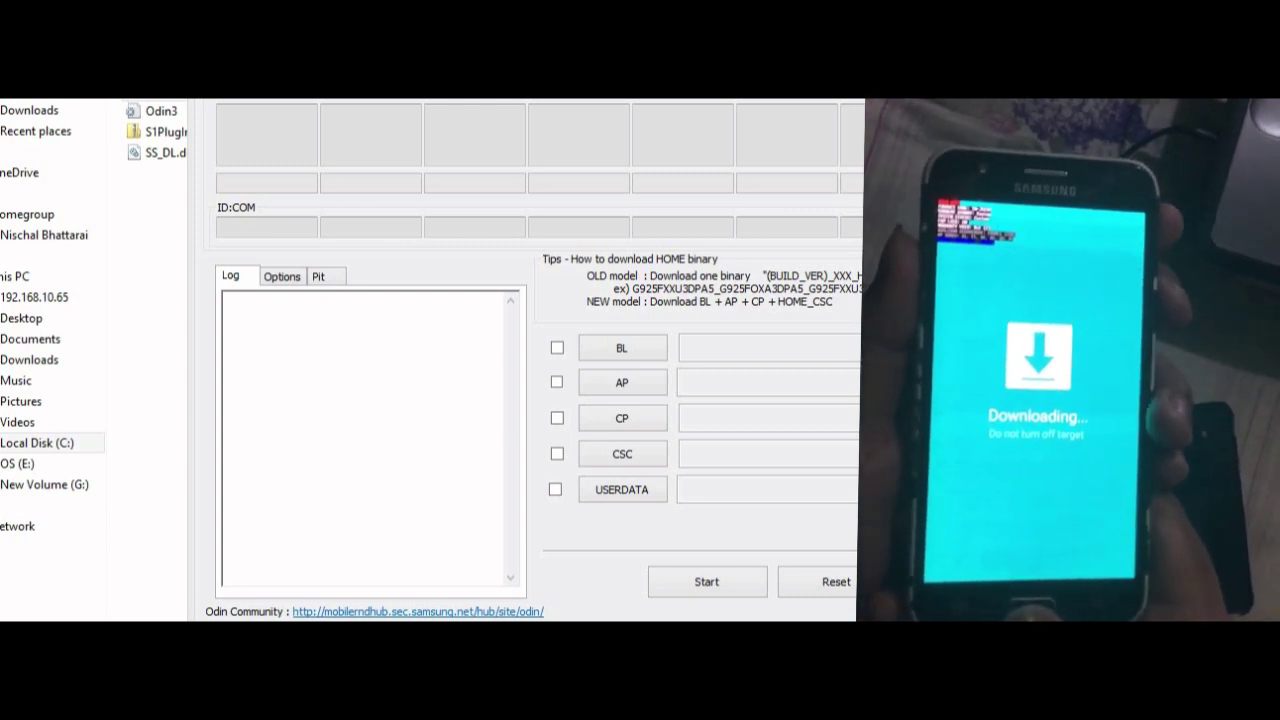
- Enable the AP slot and open its firmware file selection
left_click(558, 378)
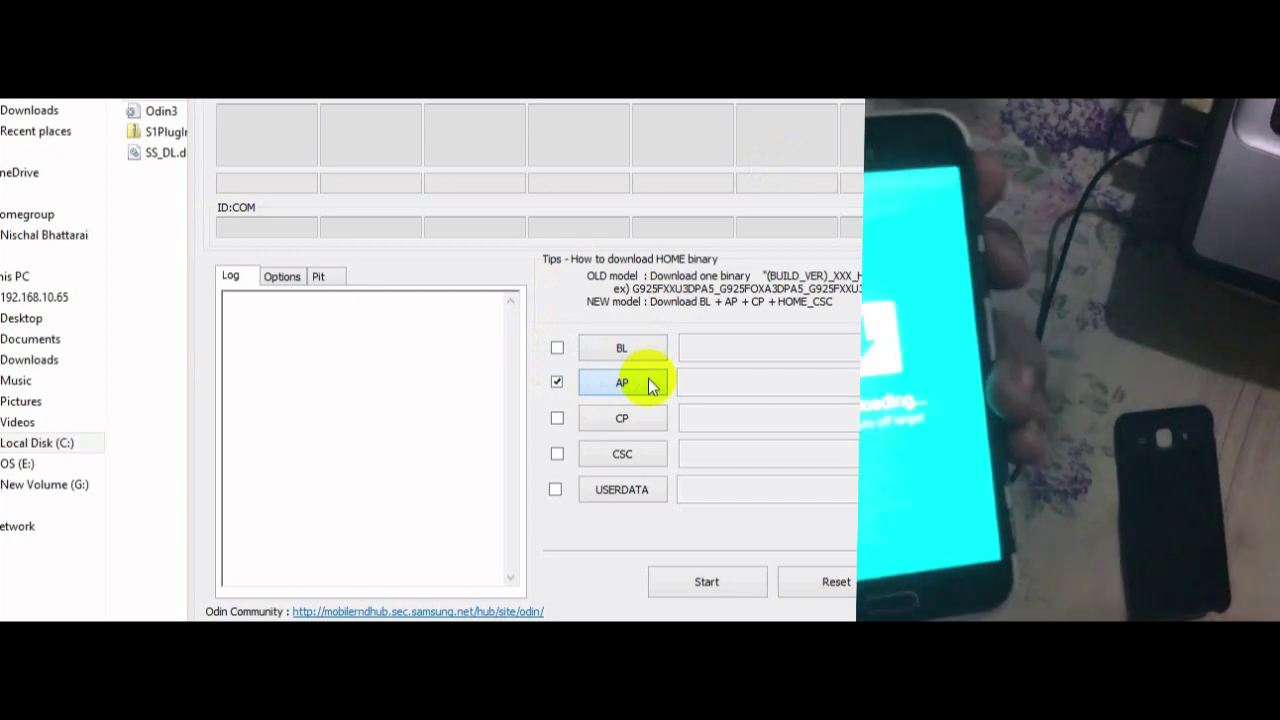
left_click(648, 380)
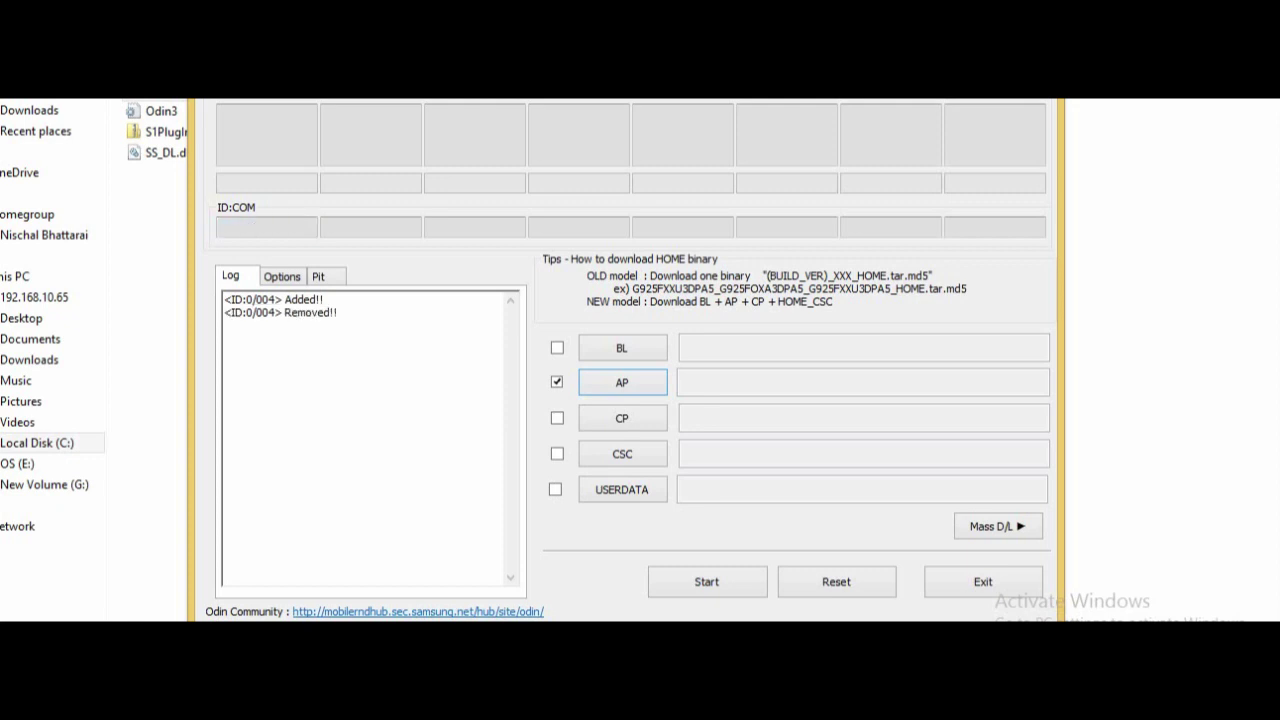
left_click(618, 386)
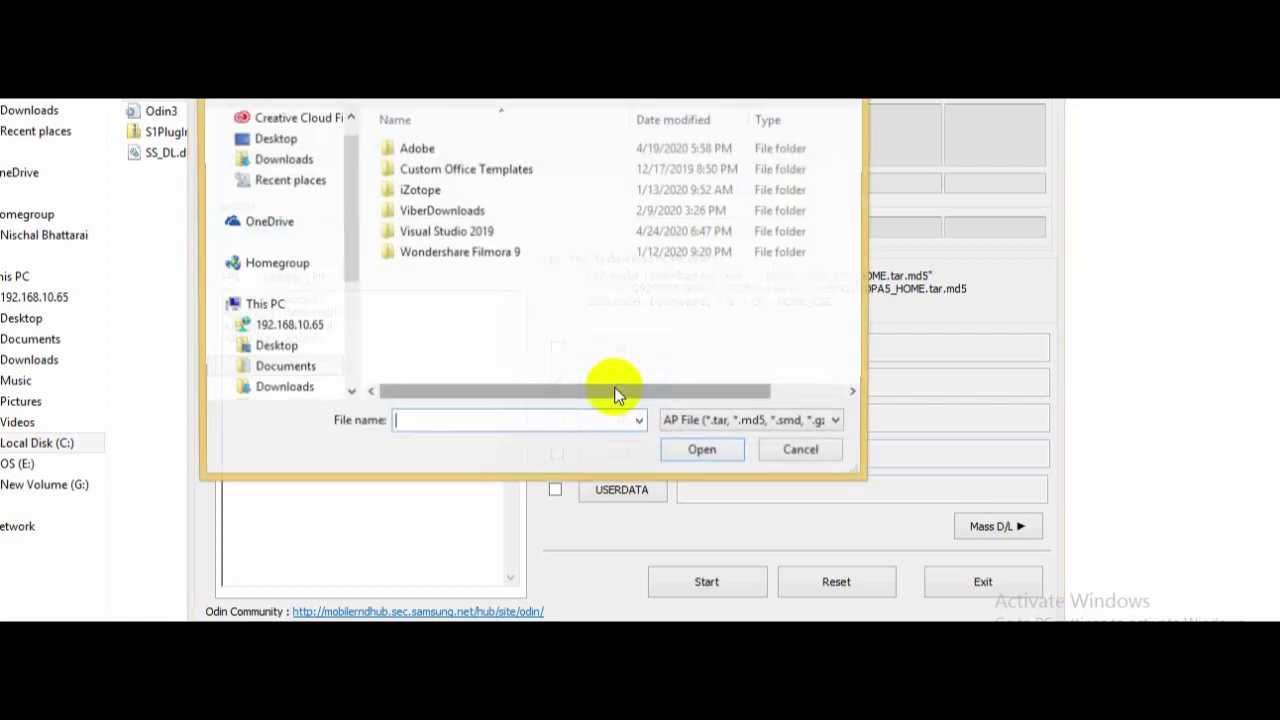
left_click(283, 139)
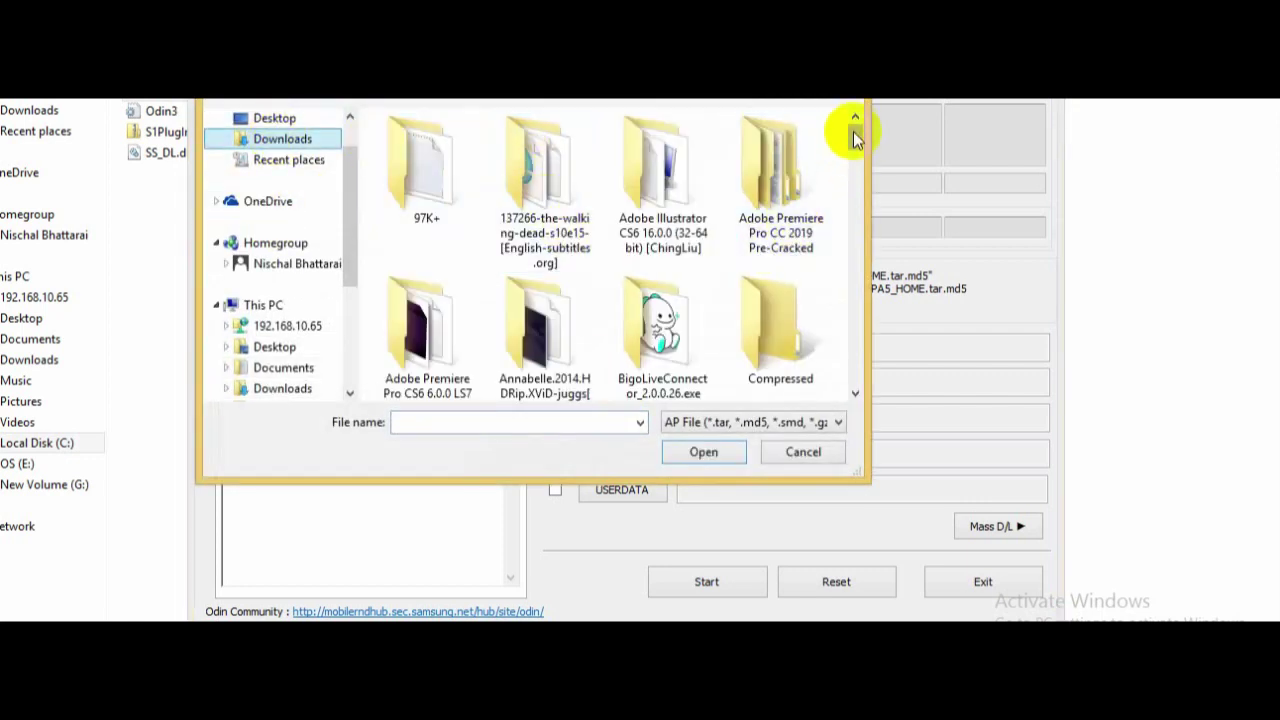
left_click(528, 425)
type("sn")
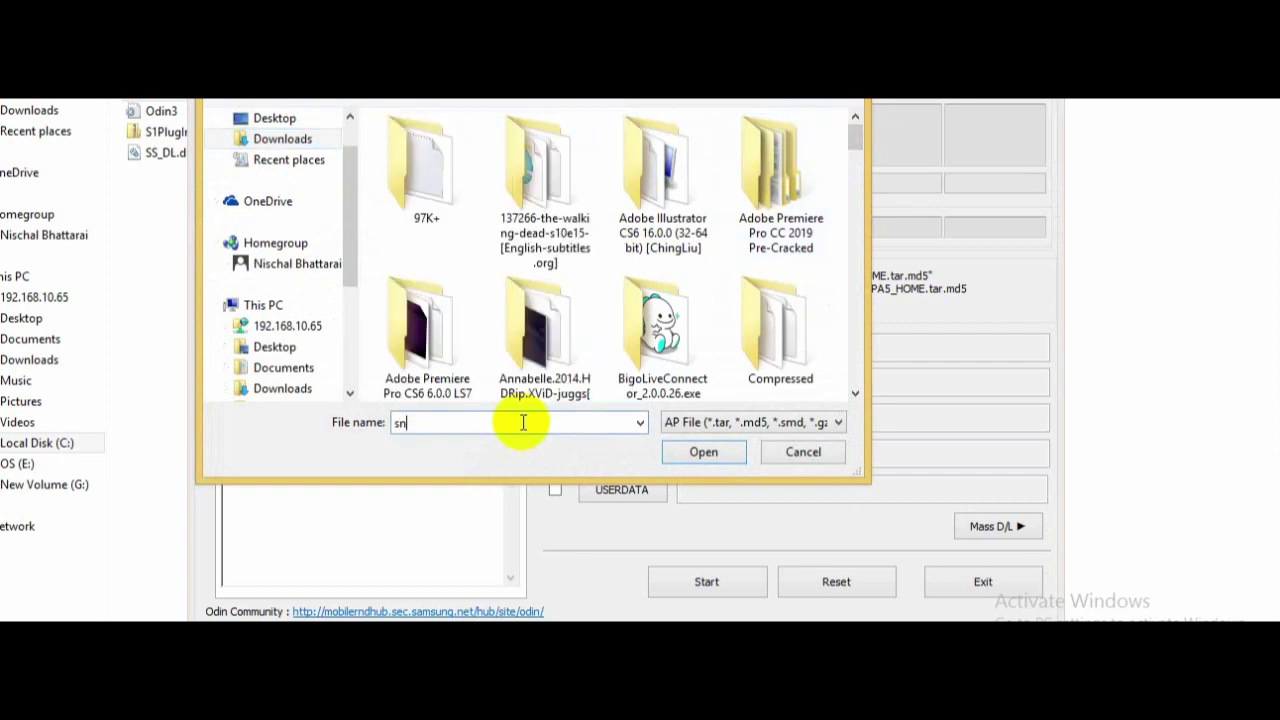
key("BackSpace")
type("m")
key("Down")
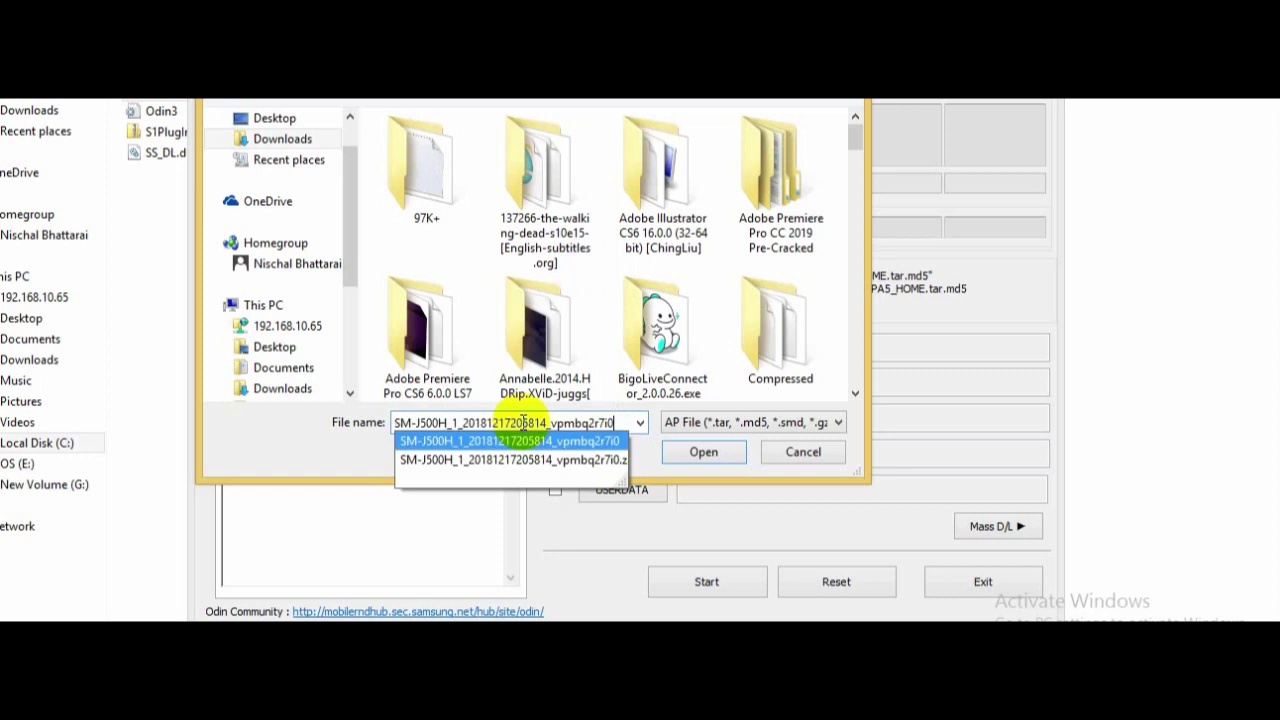
key("Down")
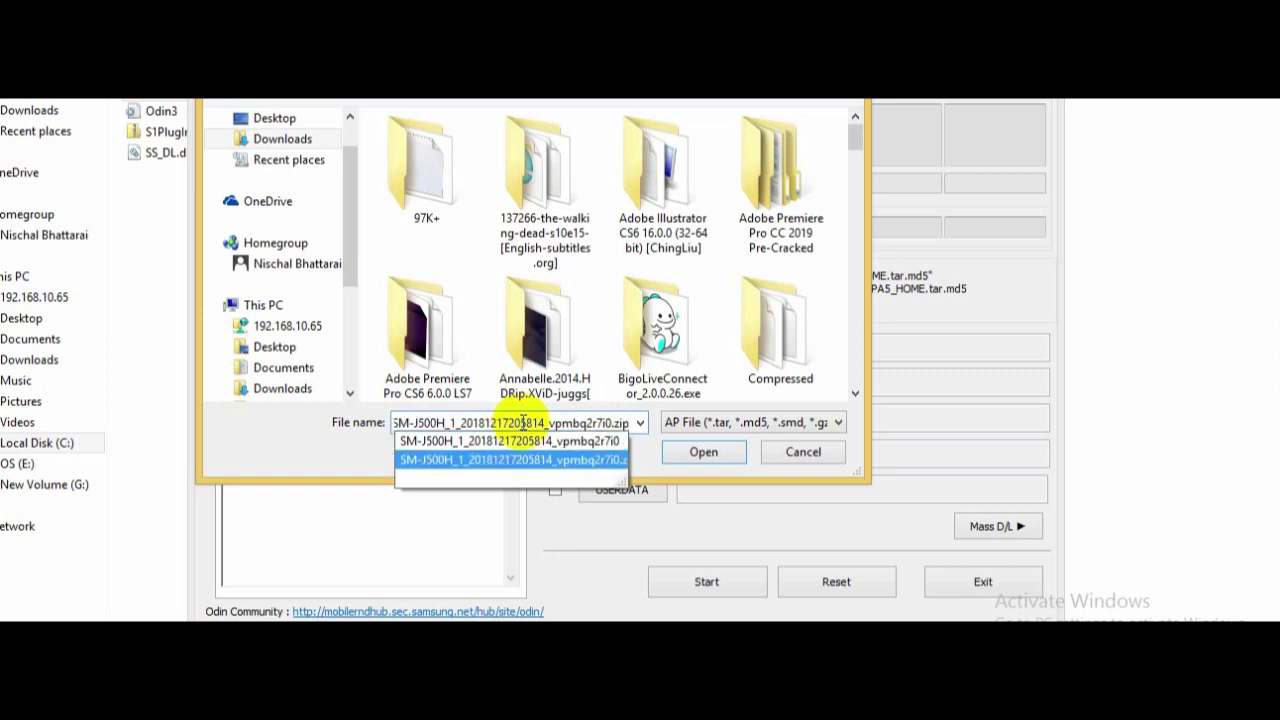
key("Up")
key("Return")
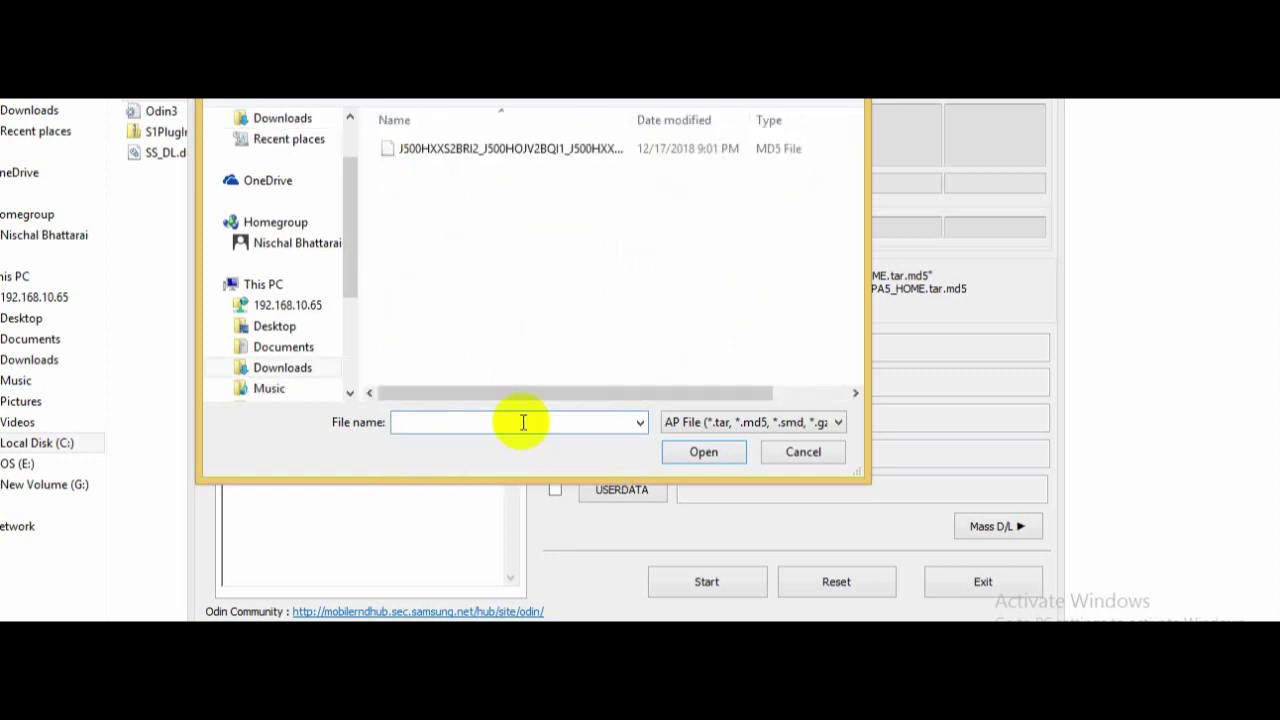
left_click(658, 160)
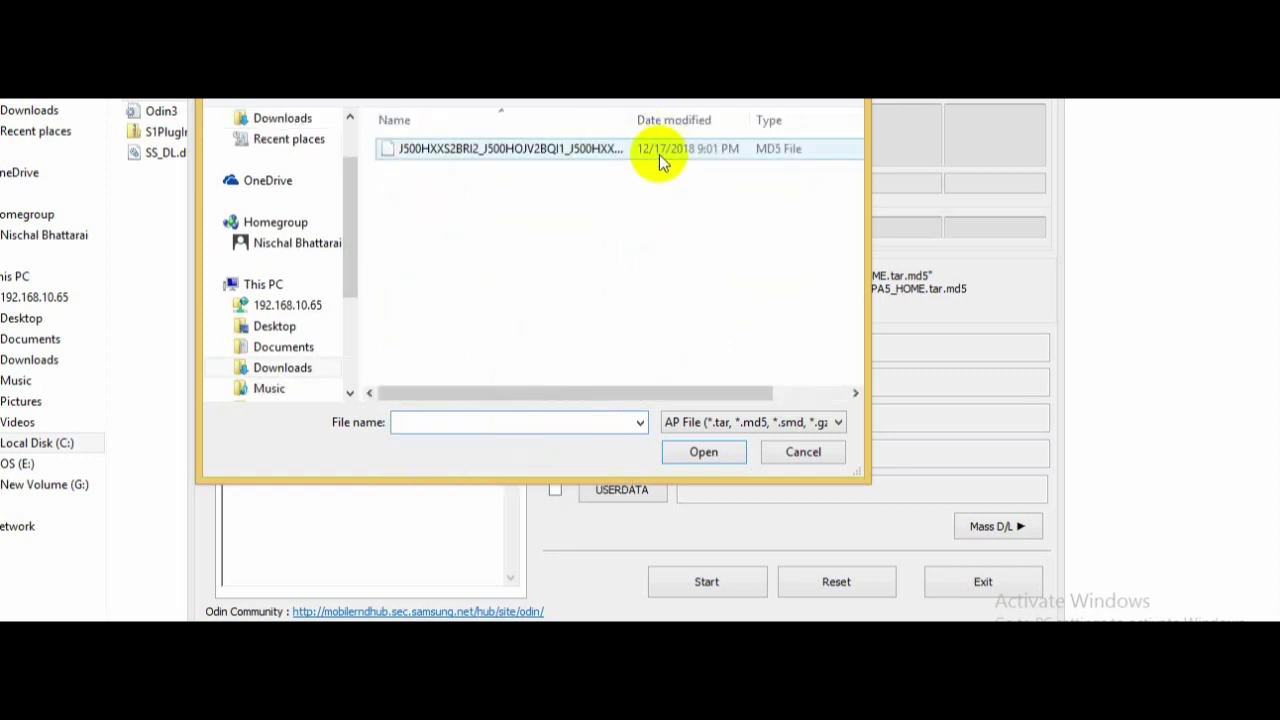
left_click(706, 457)
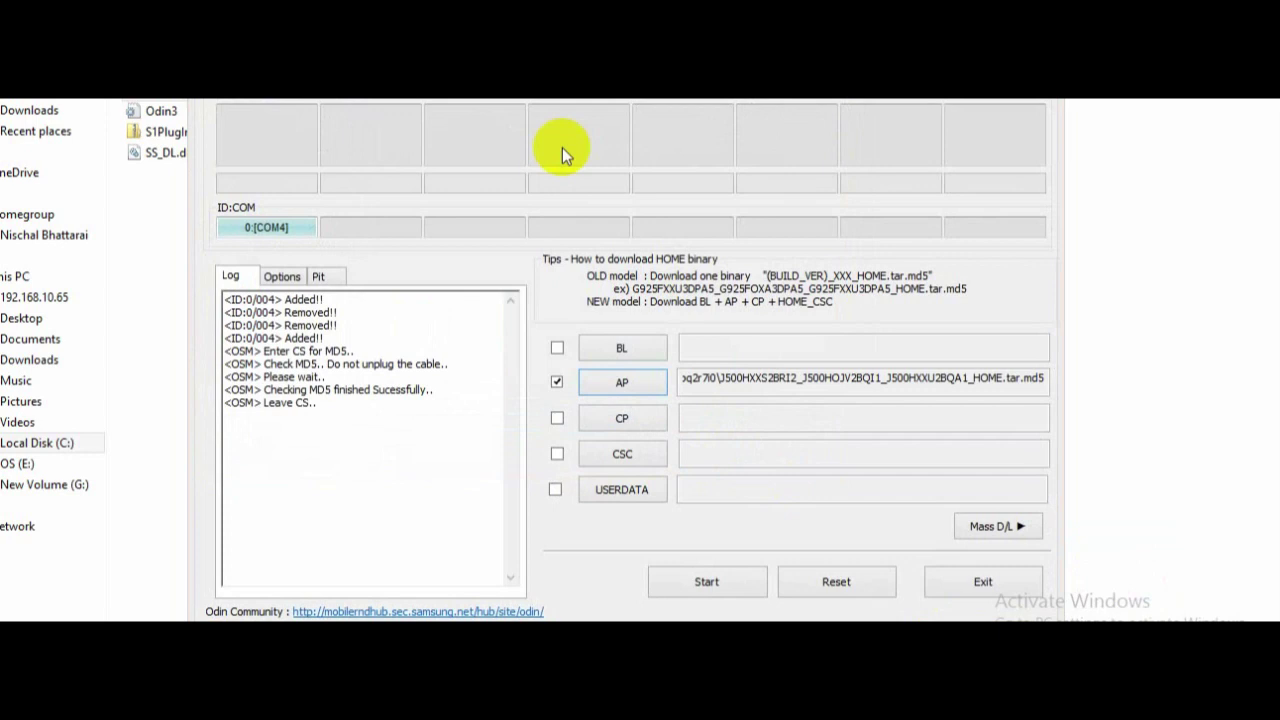
- Flash the loaded AP firmware to the connected phone and exit Odin3 once the flash finishes
left_click(702, 588)
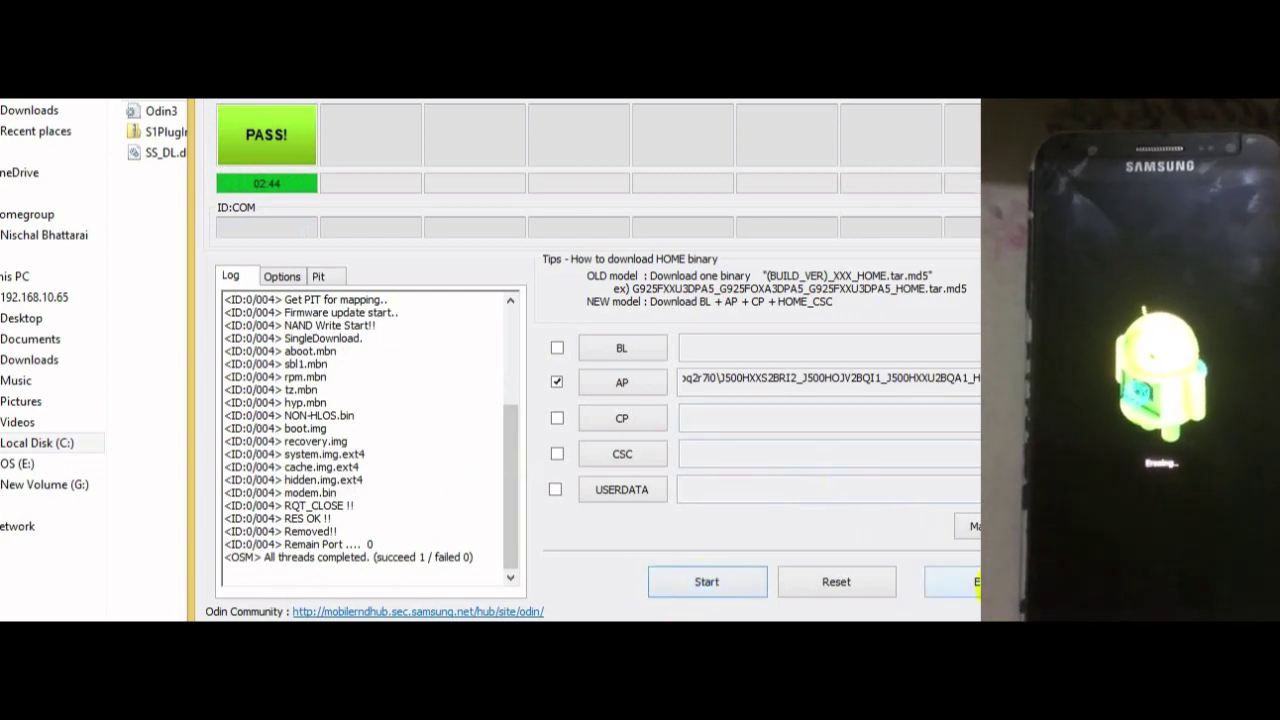
left_click(976, 583)
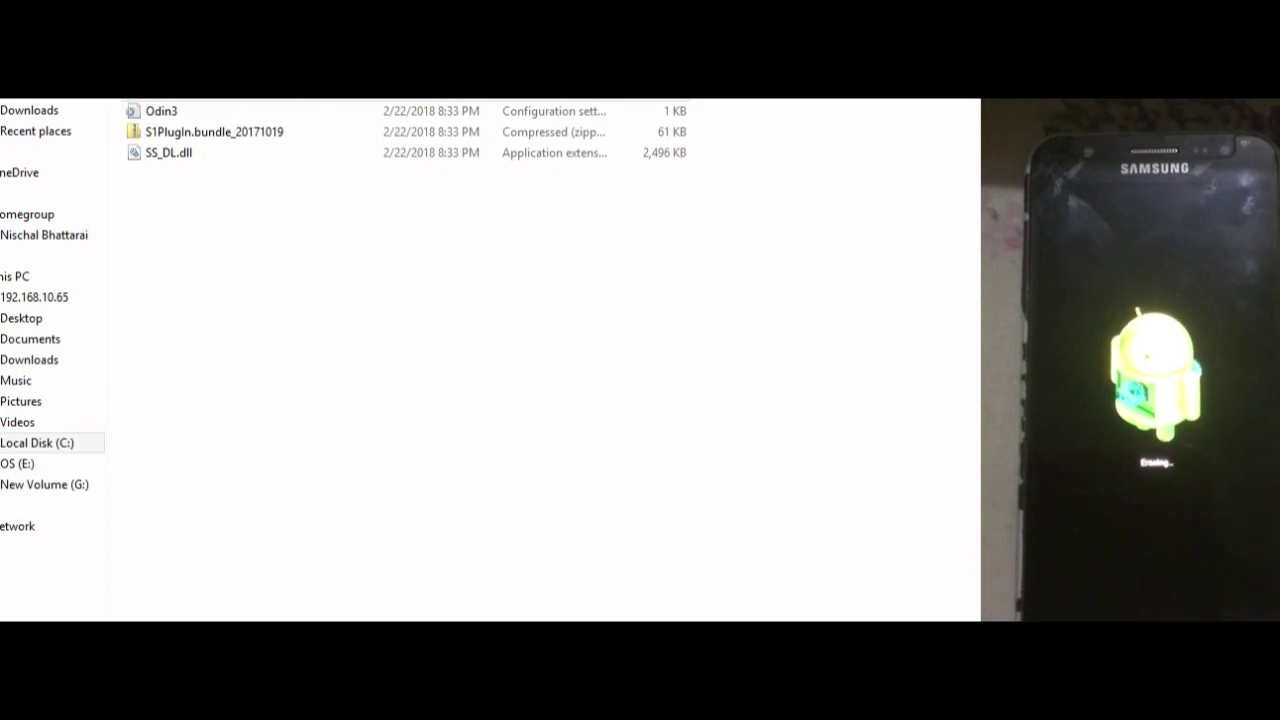